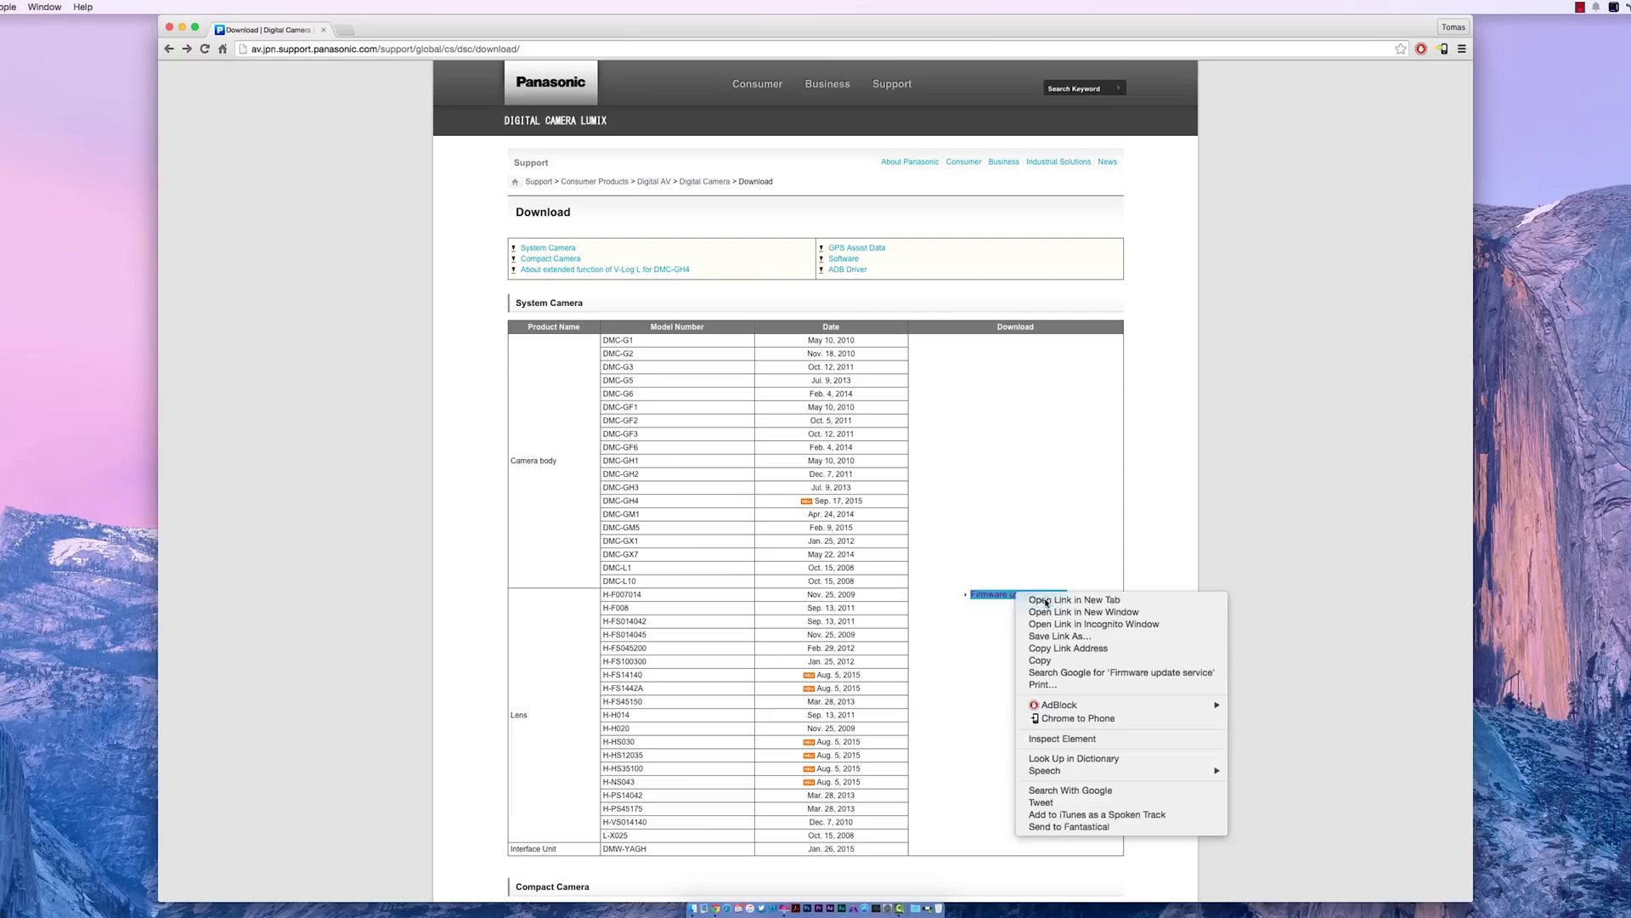
# - Open the Four Thirds firmware update service in a new tab and scroll to the DMC-GH4 Ver.2.4 listing
pyautogui.click(1041, 600)
pyautogui.click(379, 34)
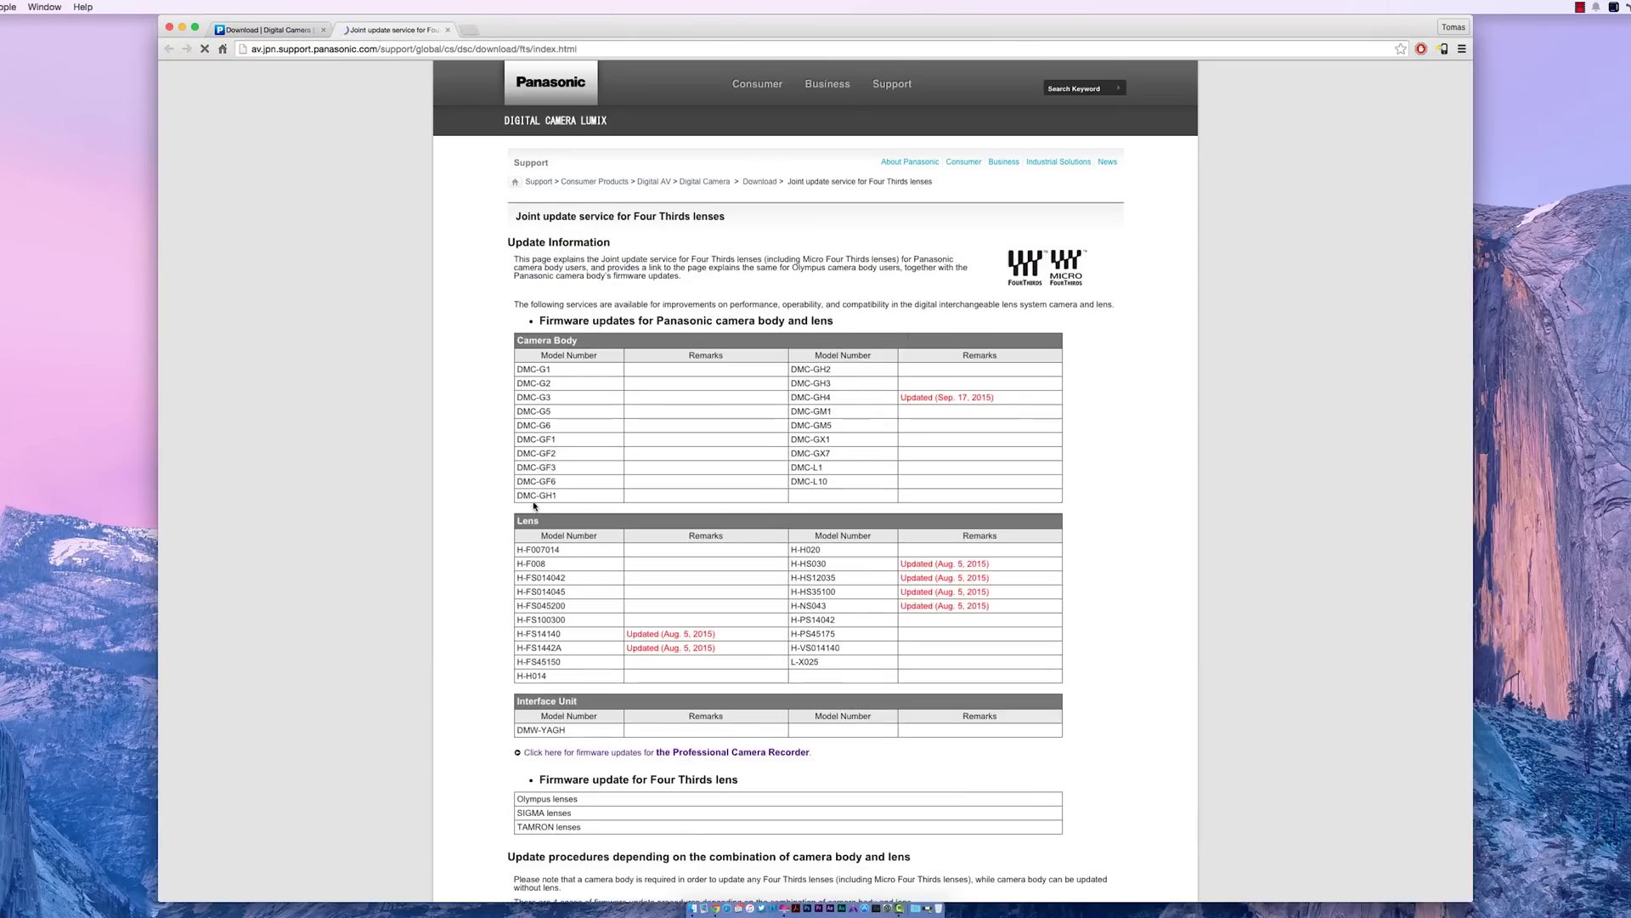
pyautogui.scroll(-15, 456, 540)
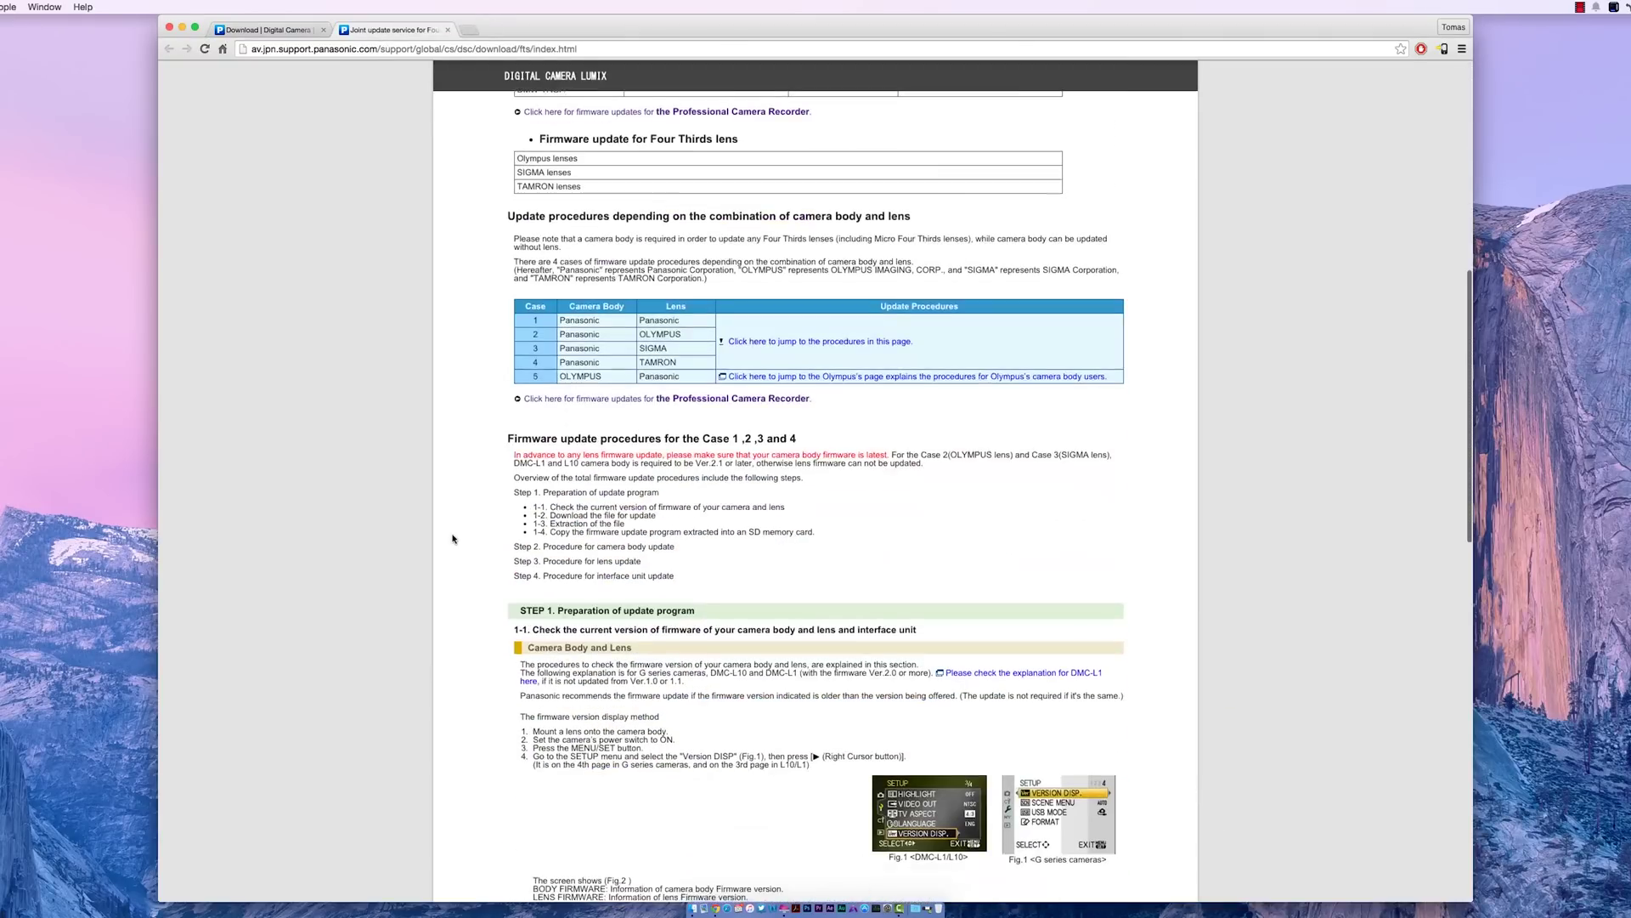
pyautogui.scroll(-20, 453, 539)
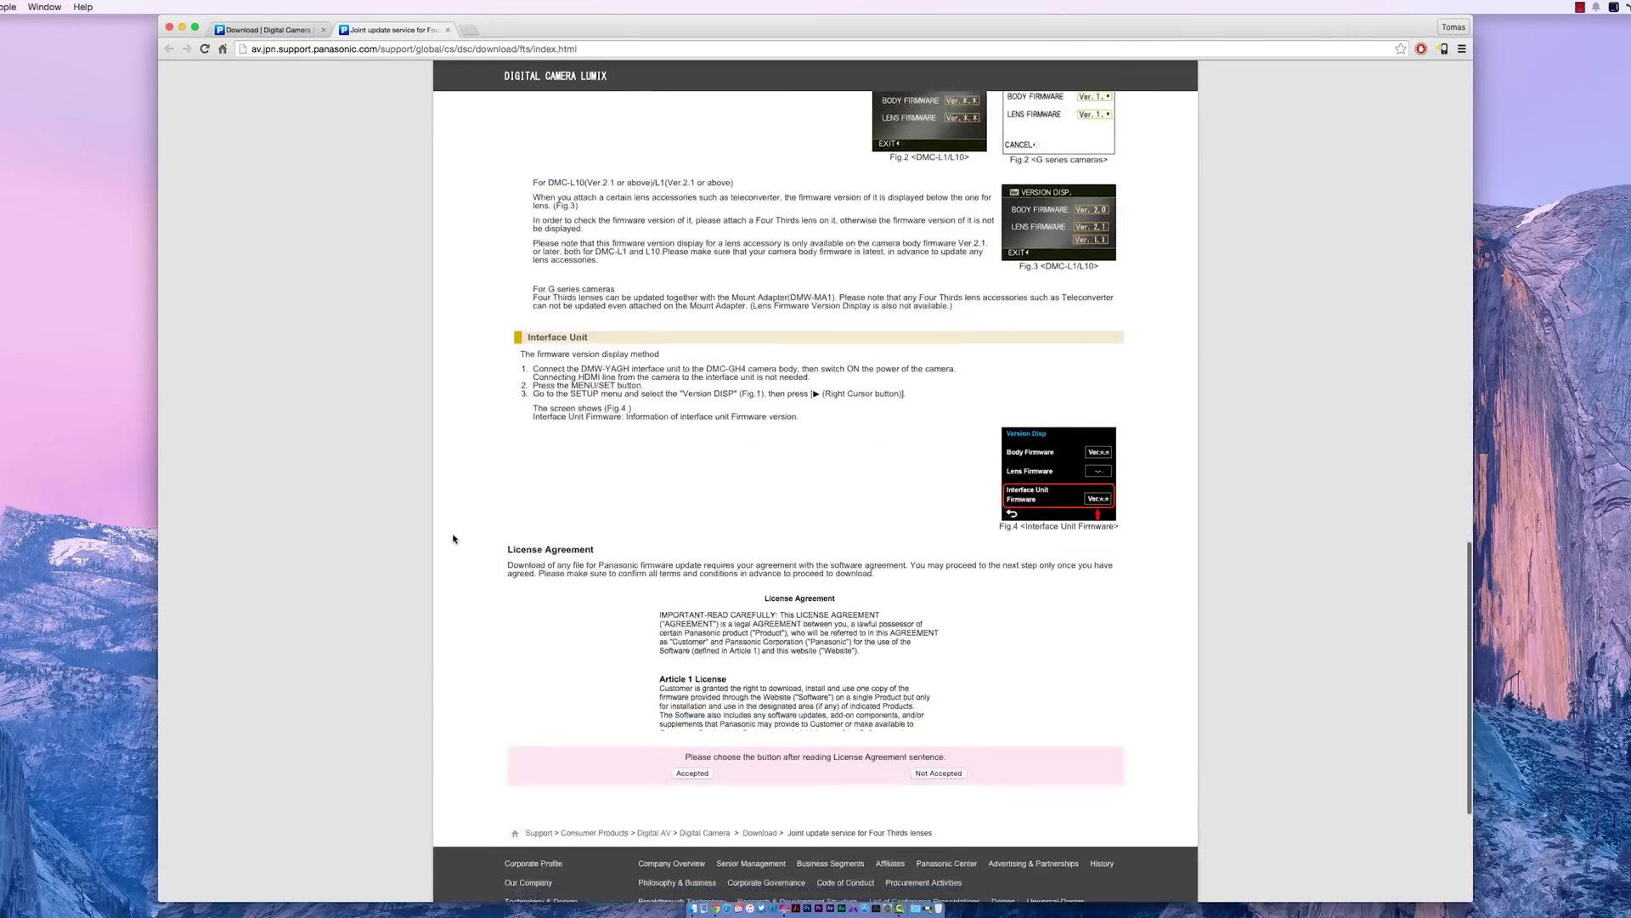
pyautogui.scroll(-5, 453, 539)
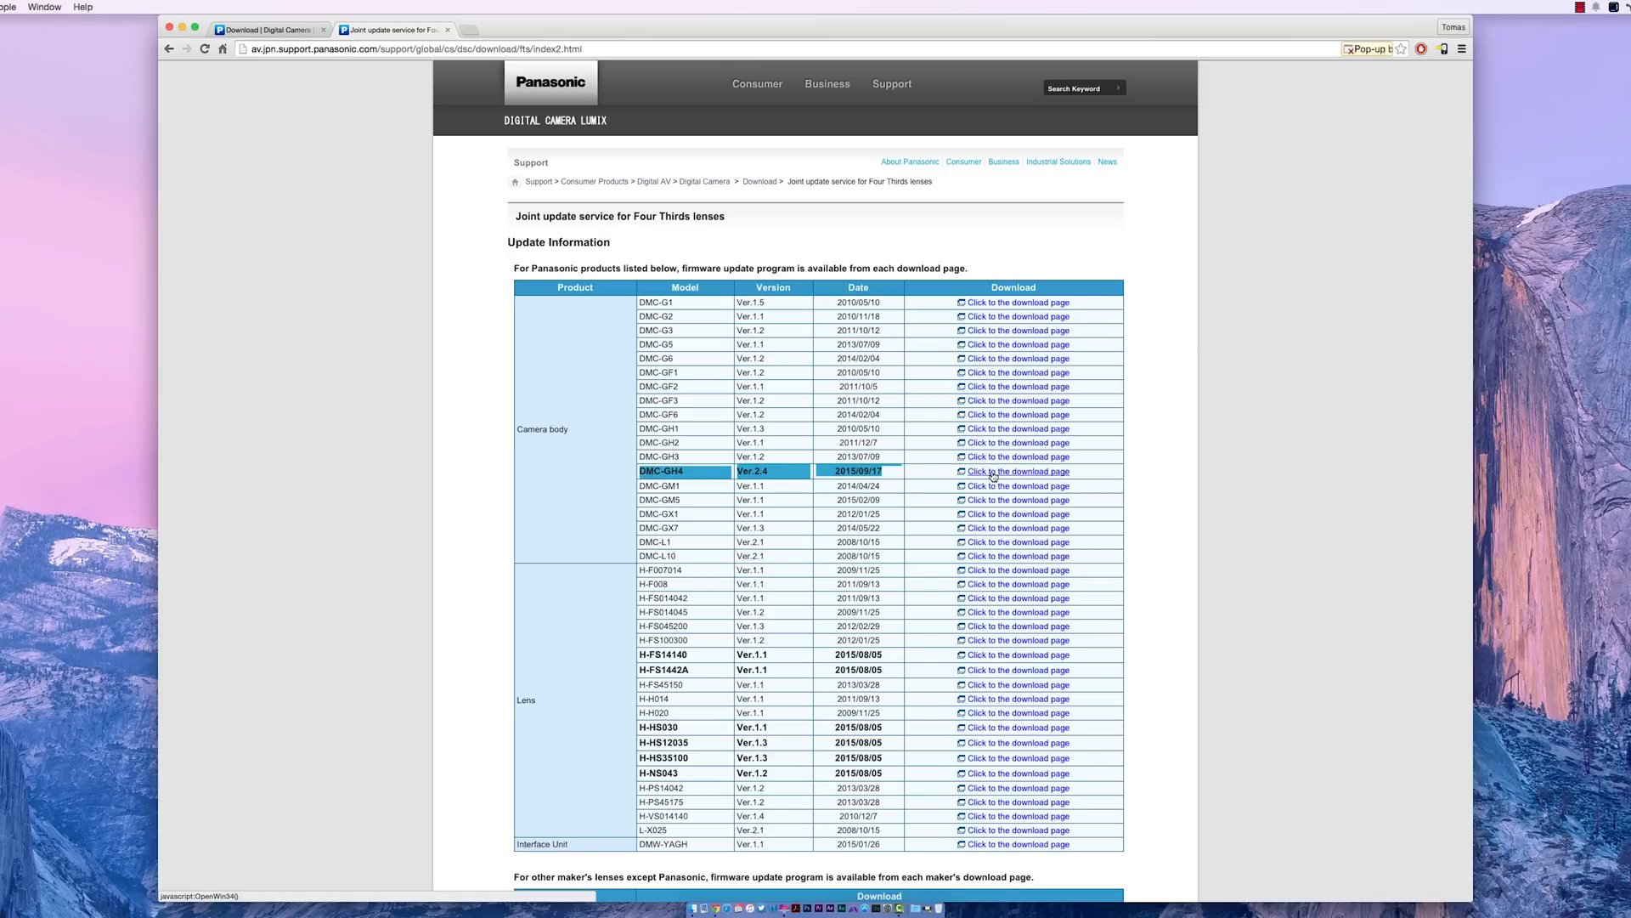
# - Allow the blocked pop-up to bring up the GH4 Ver.2.4 update contents page
pyautogui.click(1341, 51)
pyautogui.click(1286, 85)
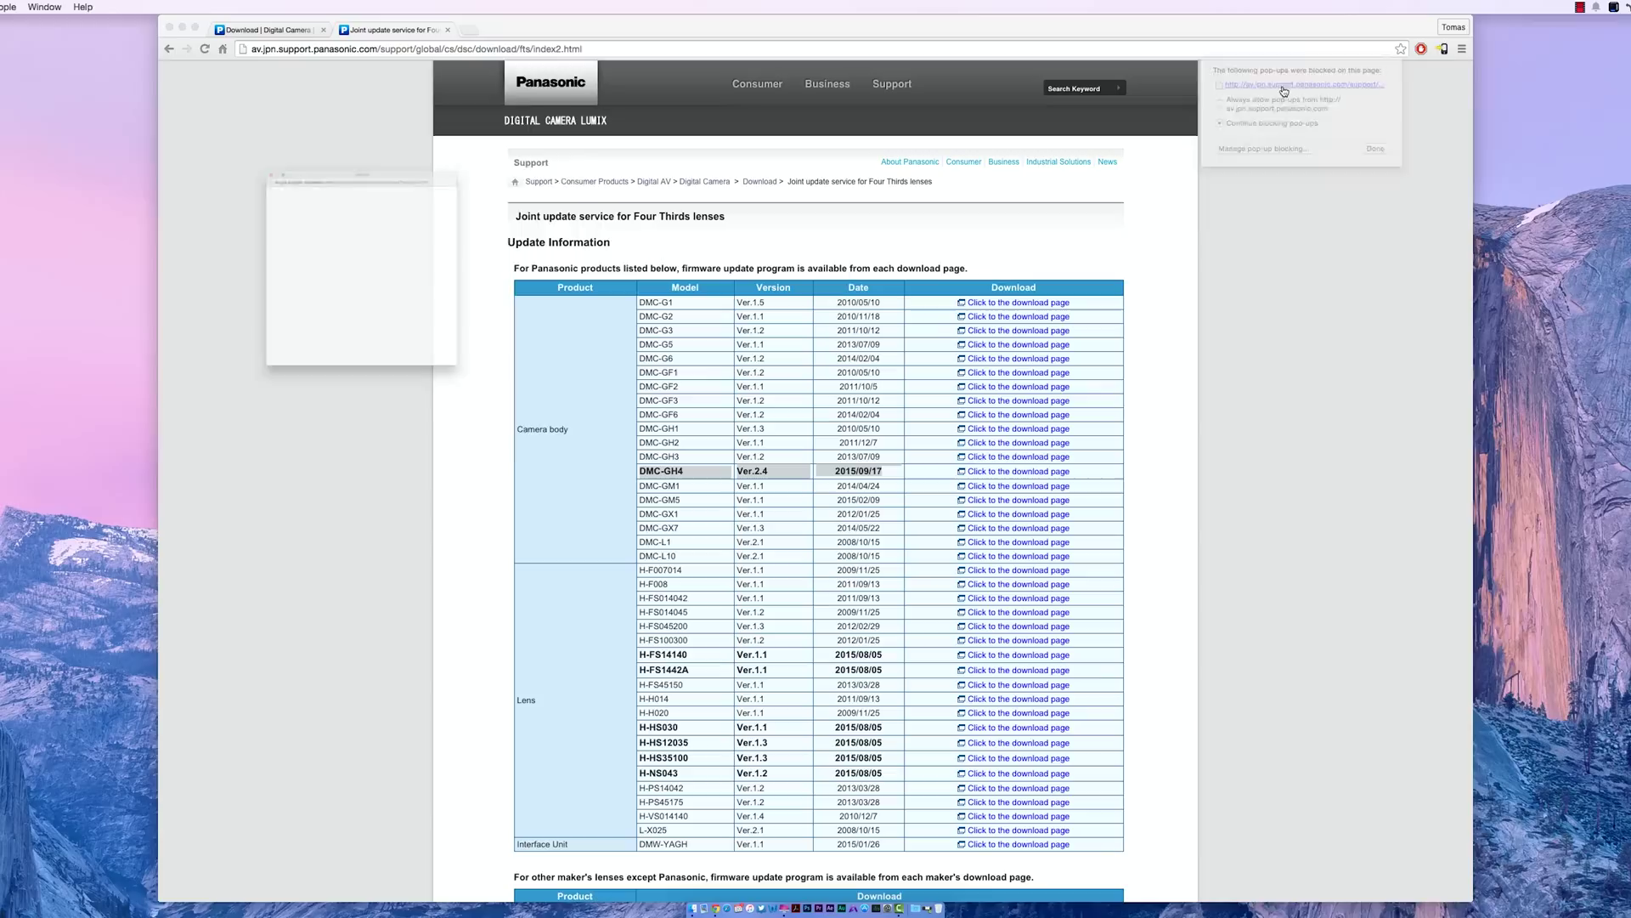
pyautogui.scroll(-15, 315, 361)
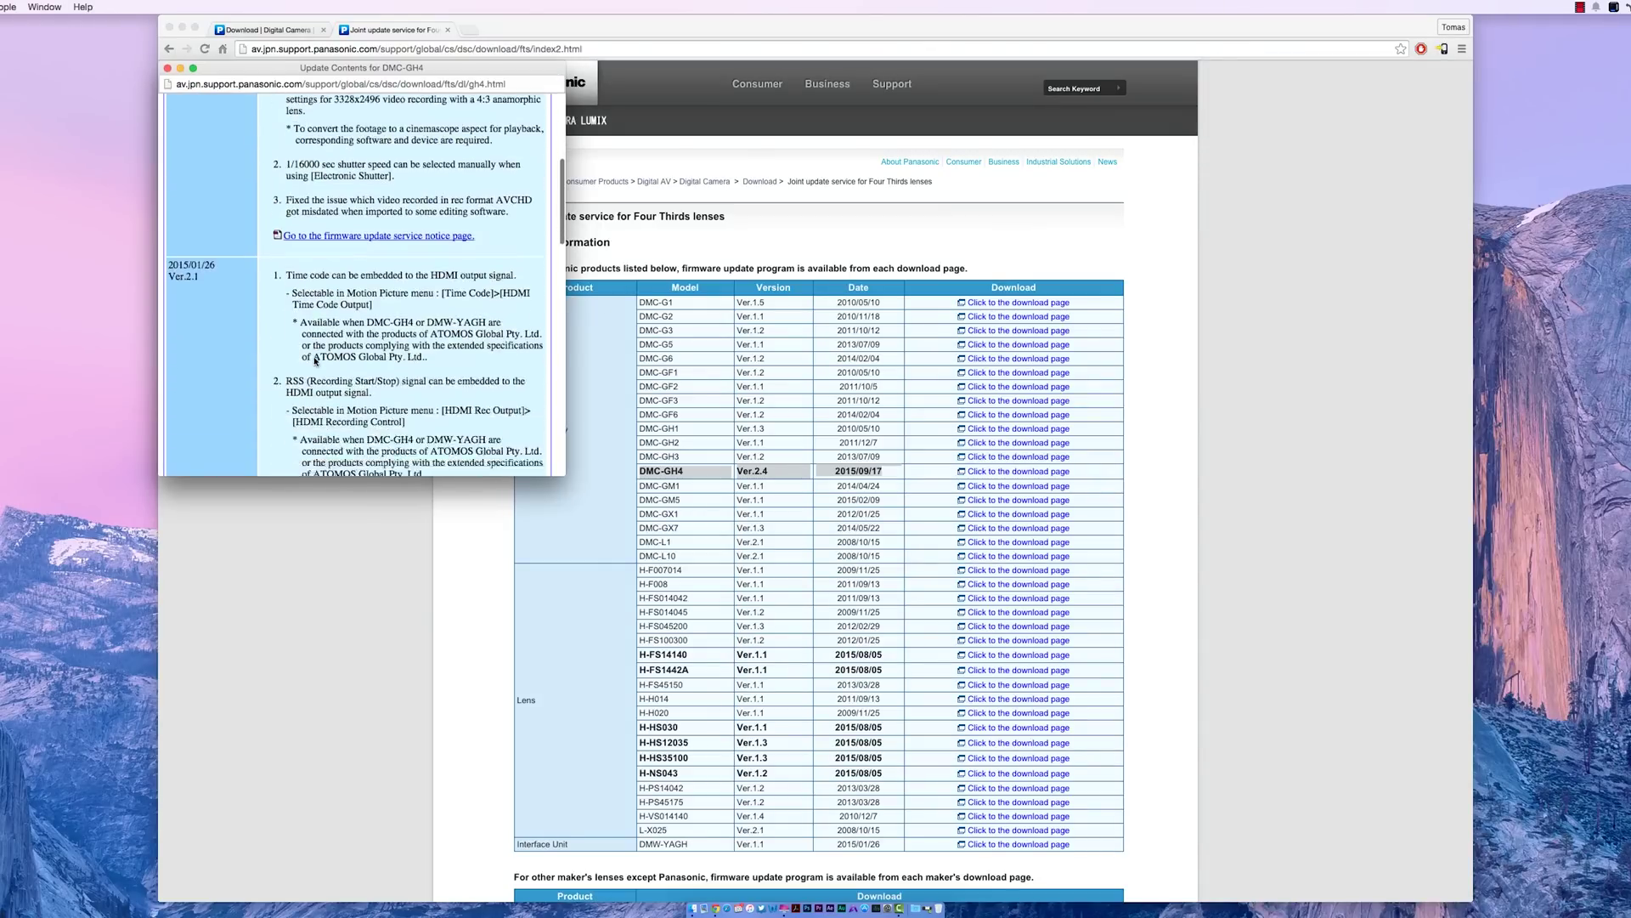
pyautogui.scroll(-2, 314, 360)
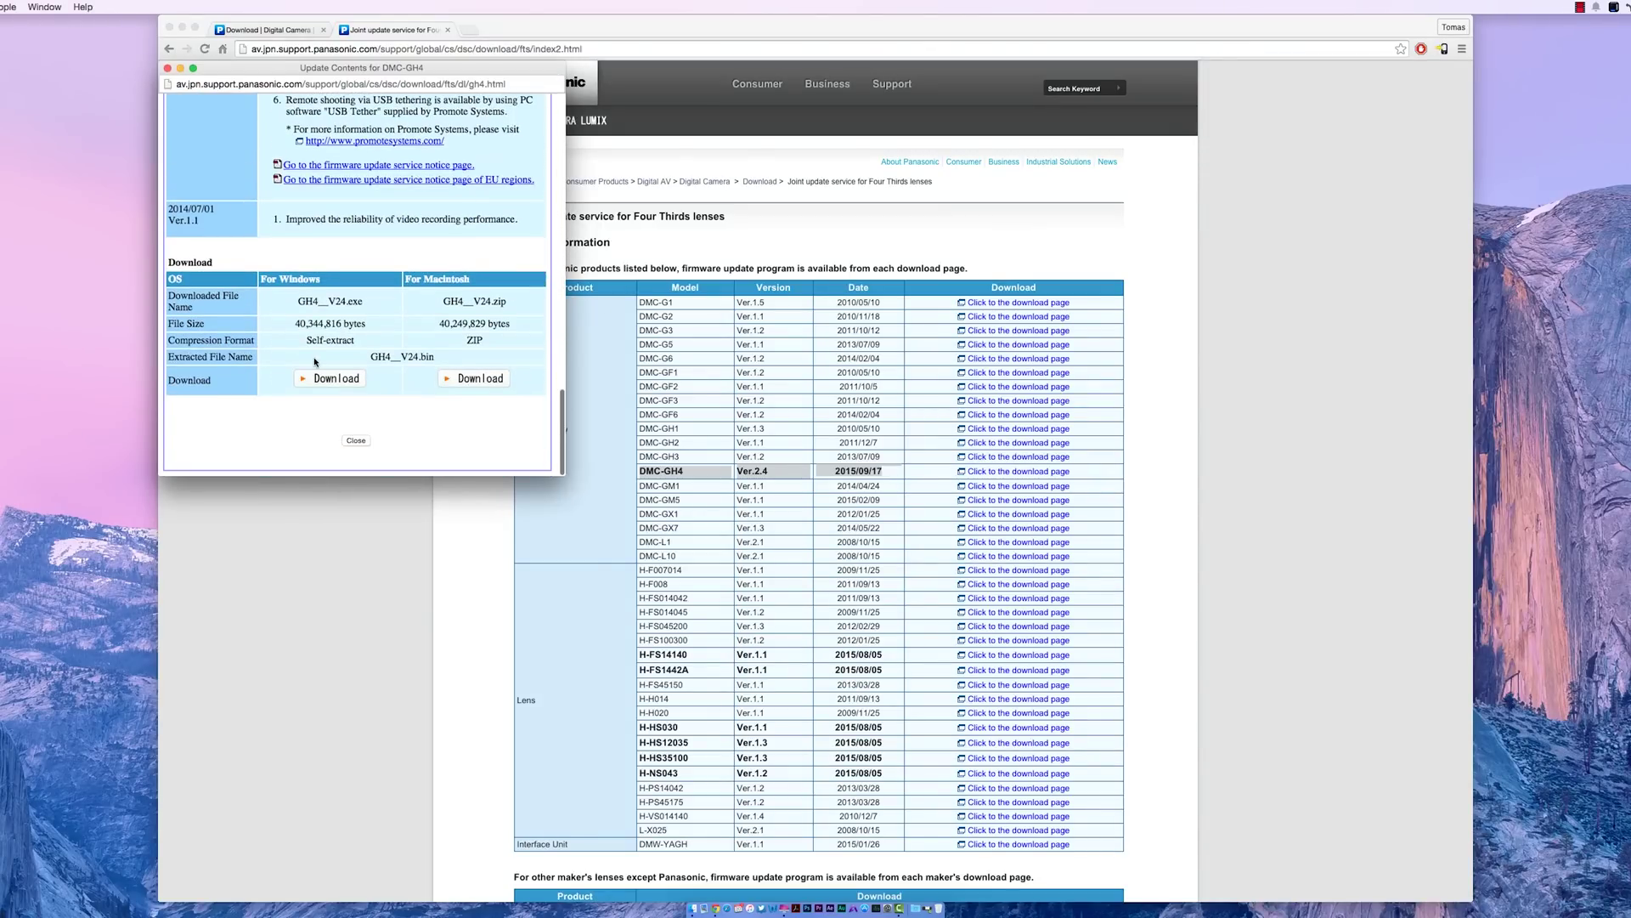
# - Save the Mac firmware zip to the Desktop and copy GH4__V24.bin onto the LUMIX SD card
pyautogui.click(462, 379)
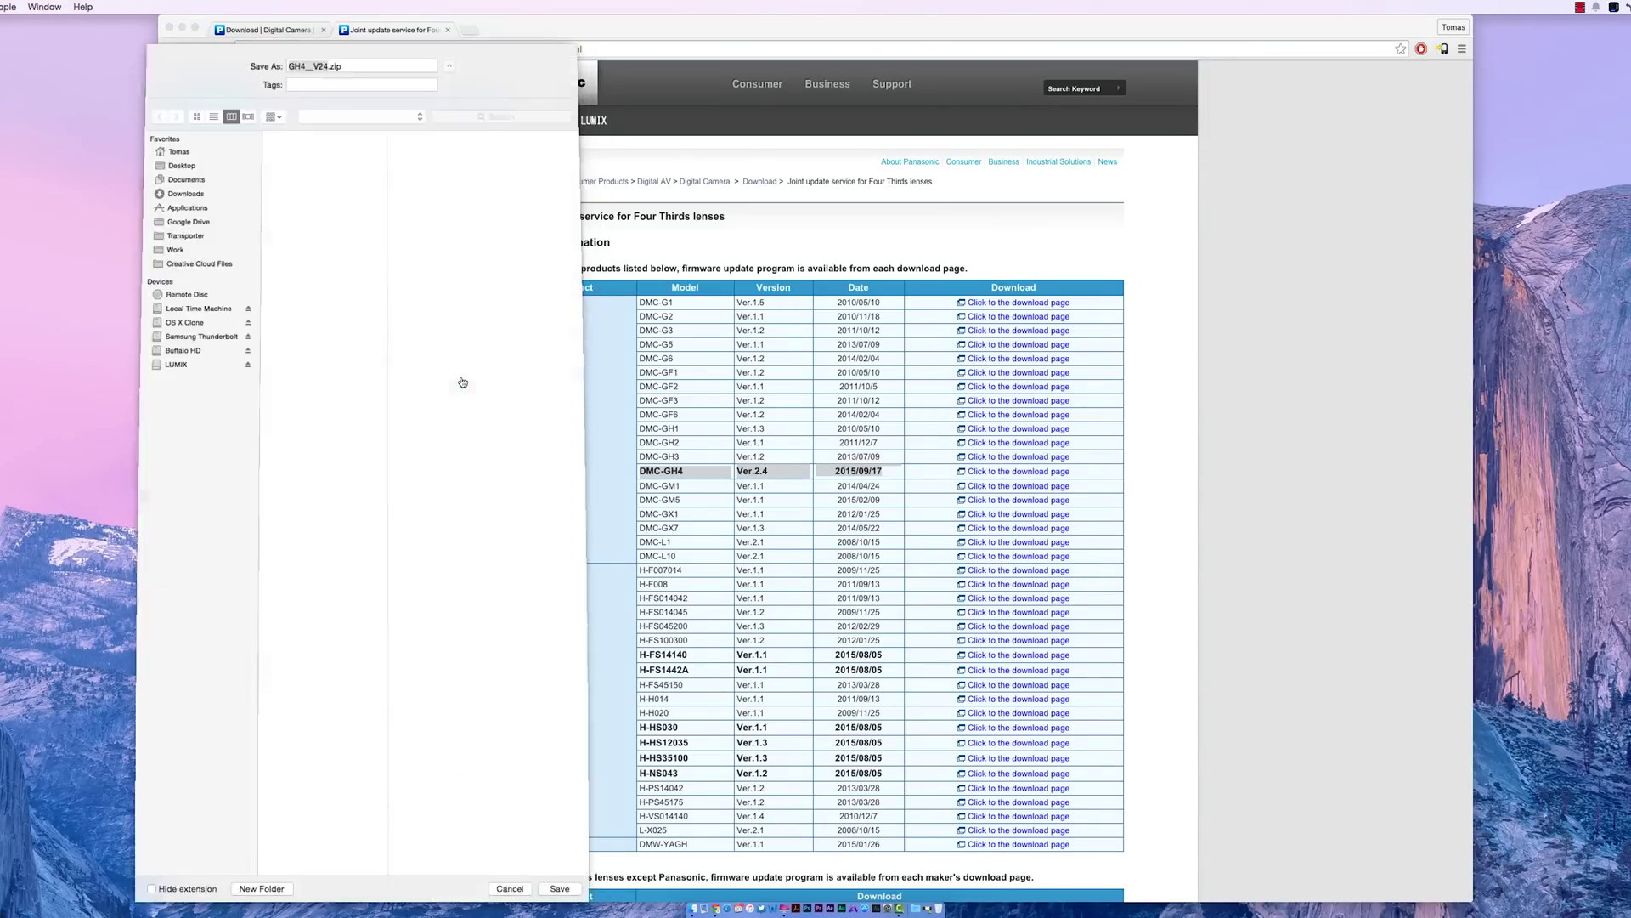
pyautogui.click(189, 166)
pyautogui.click(566, 886)
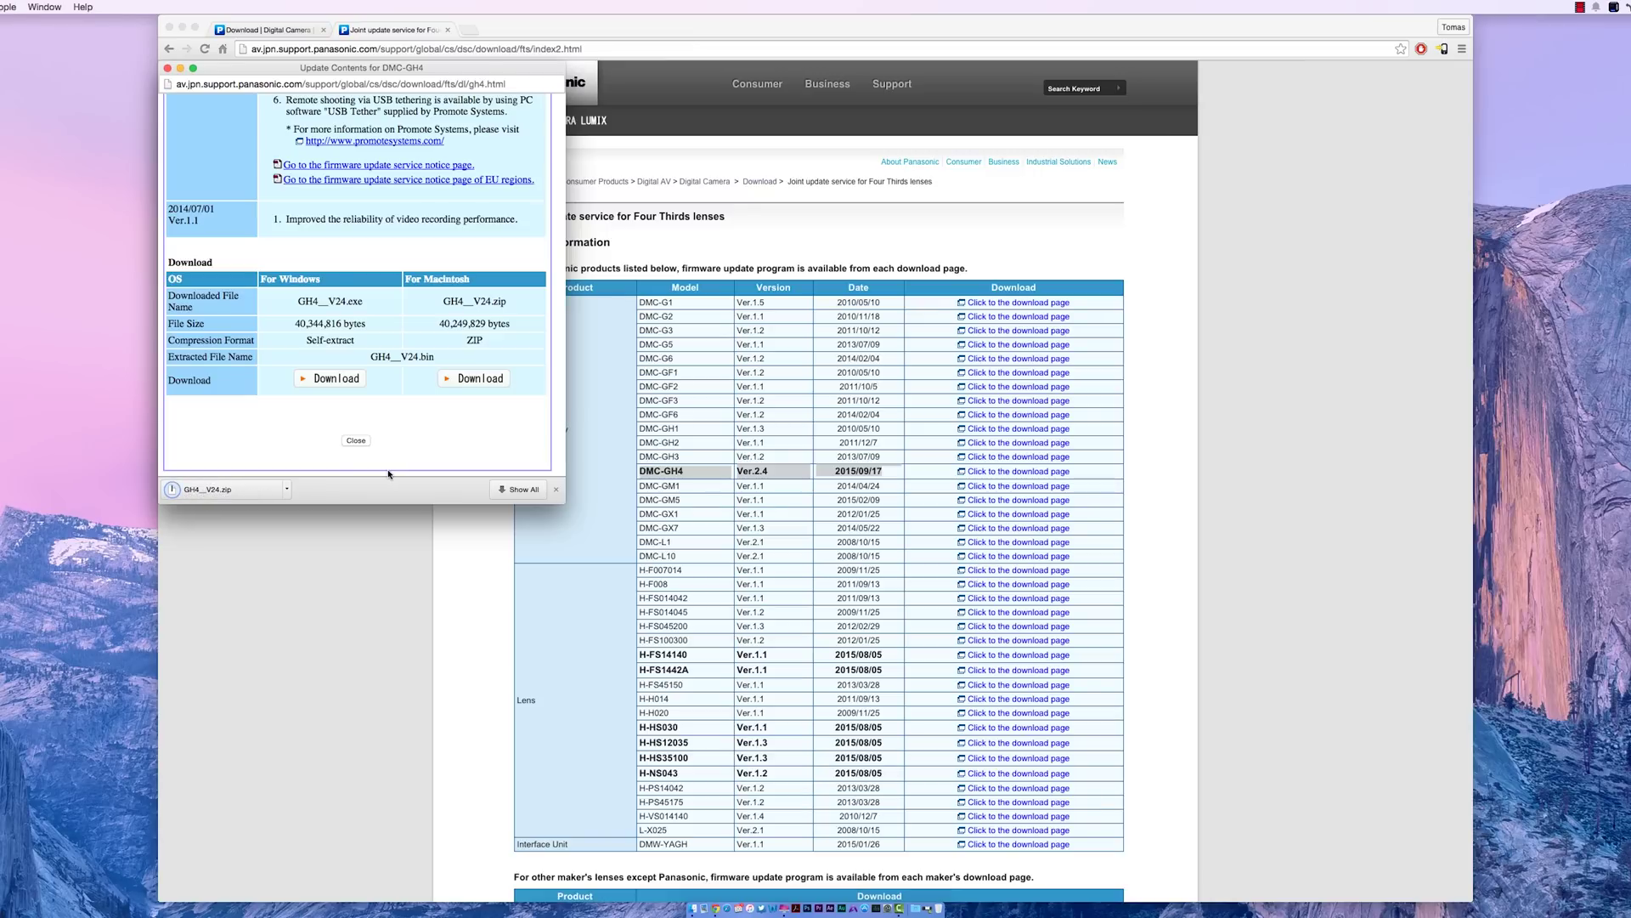
pyautogui.press('super+w')
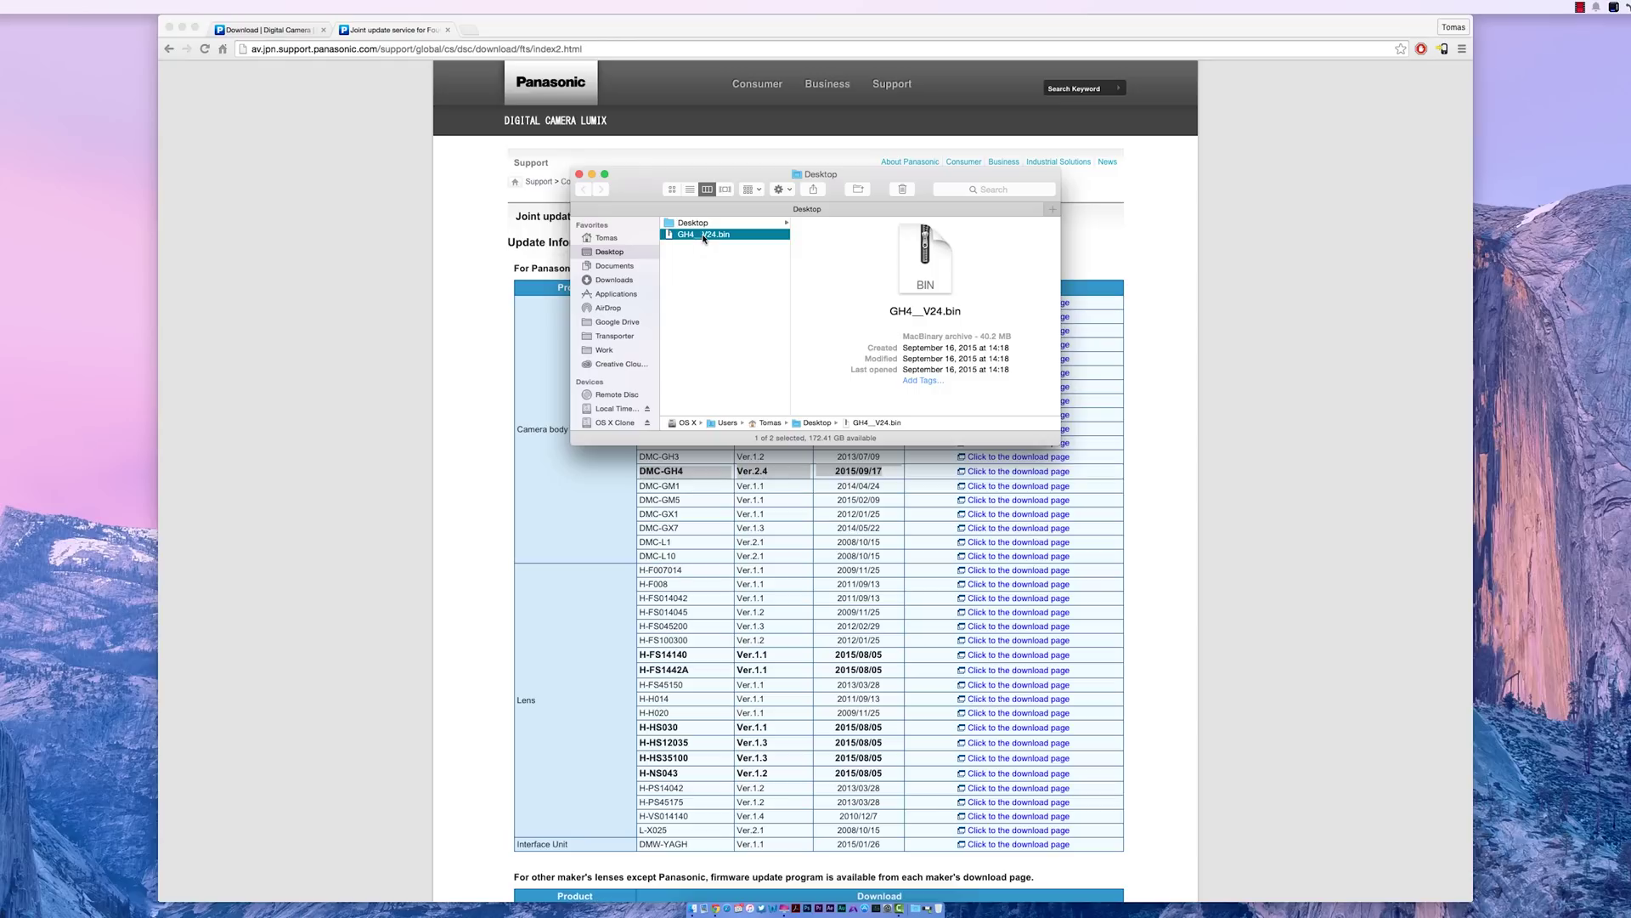
pyautogui.moveTo(702, 235)
pyautogui.mouseDown()
pyautogui.moveTo(618, 437)
pyautogui.moveTo(612, 393)
pyautogui.mouseUp()
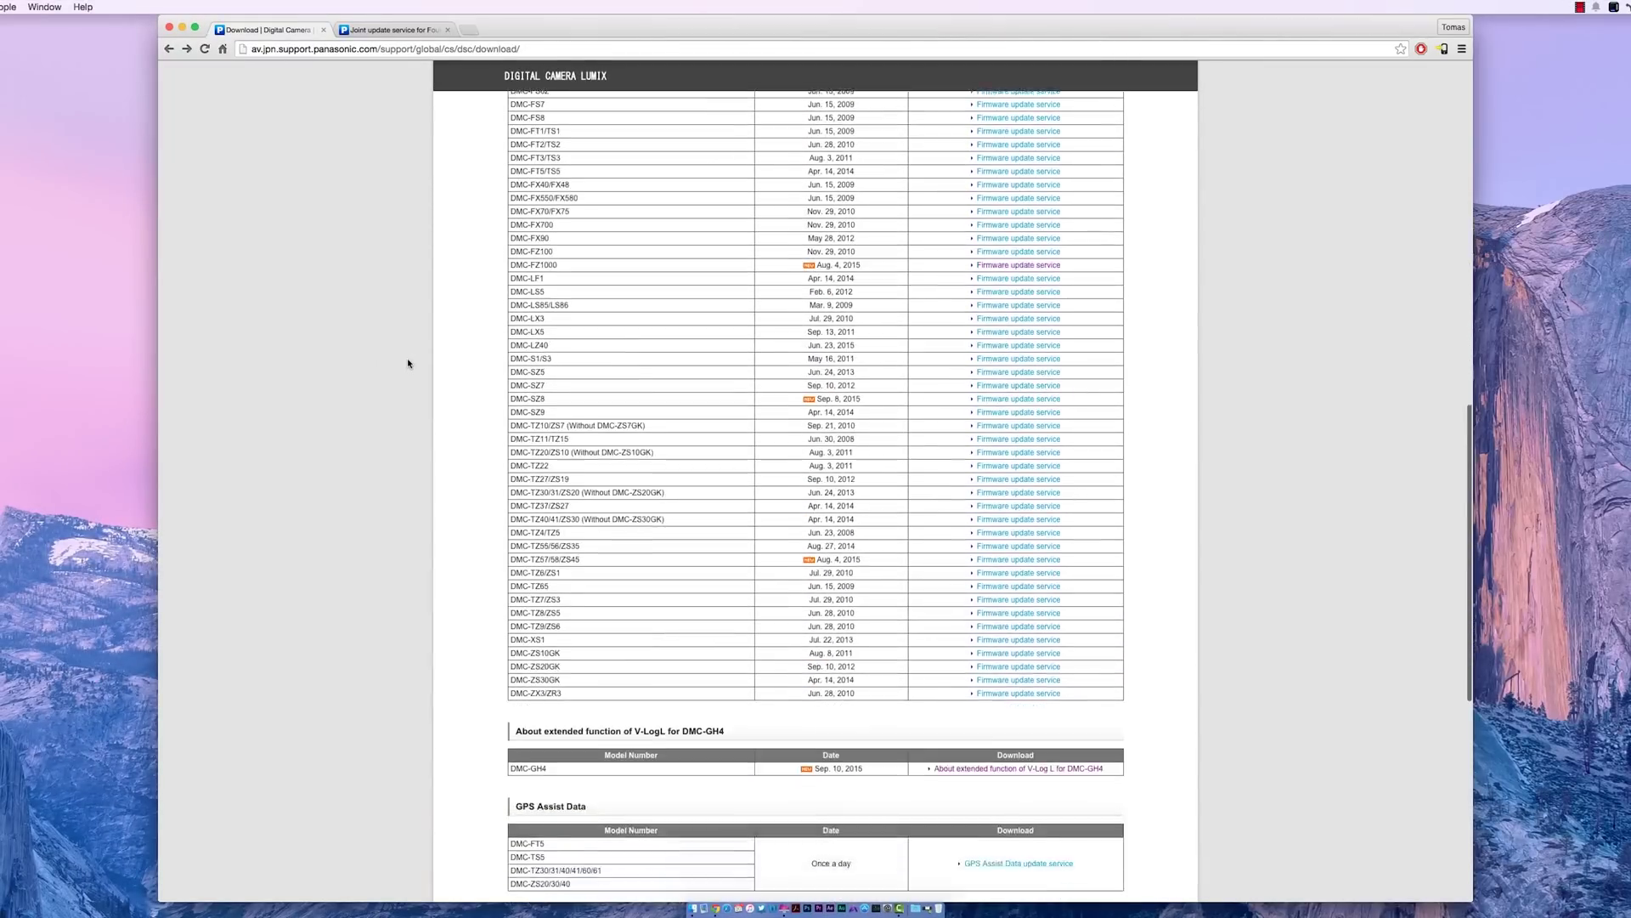
pyautogui.scroll(-10, 407, 364)
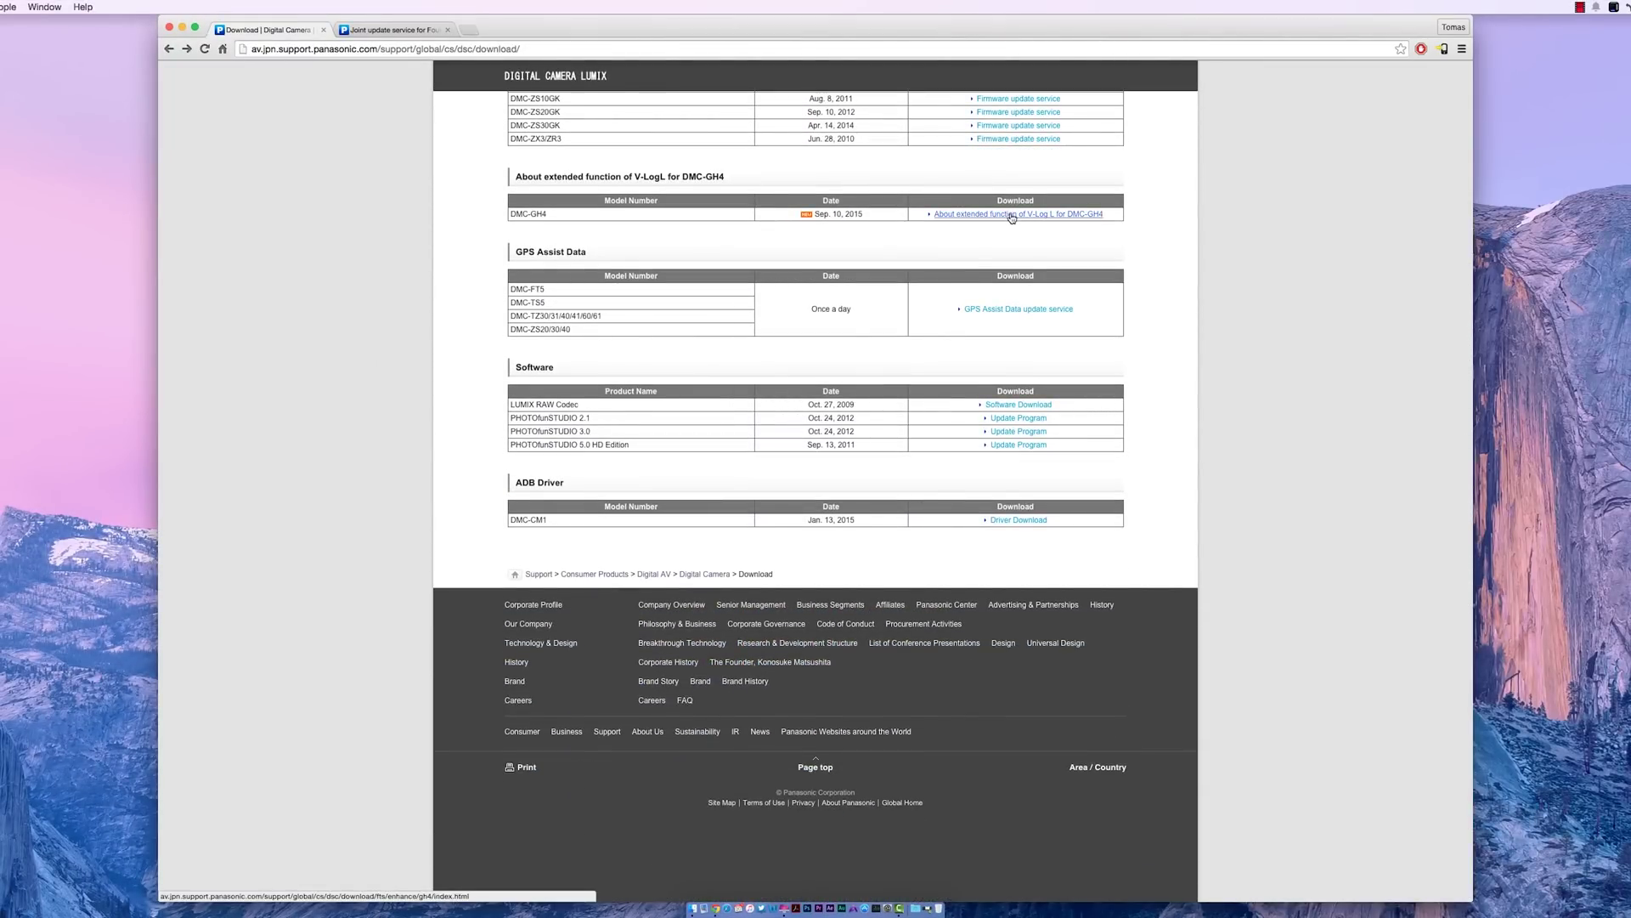
# - Open 'About extended function of V-Log L for DMC-GH4' and scroll through its activation steps
pyautogui.click(1012, 215)
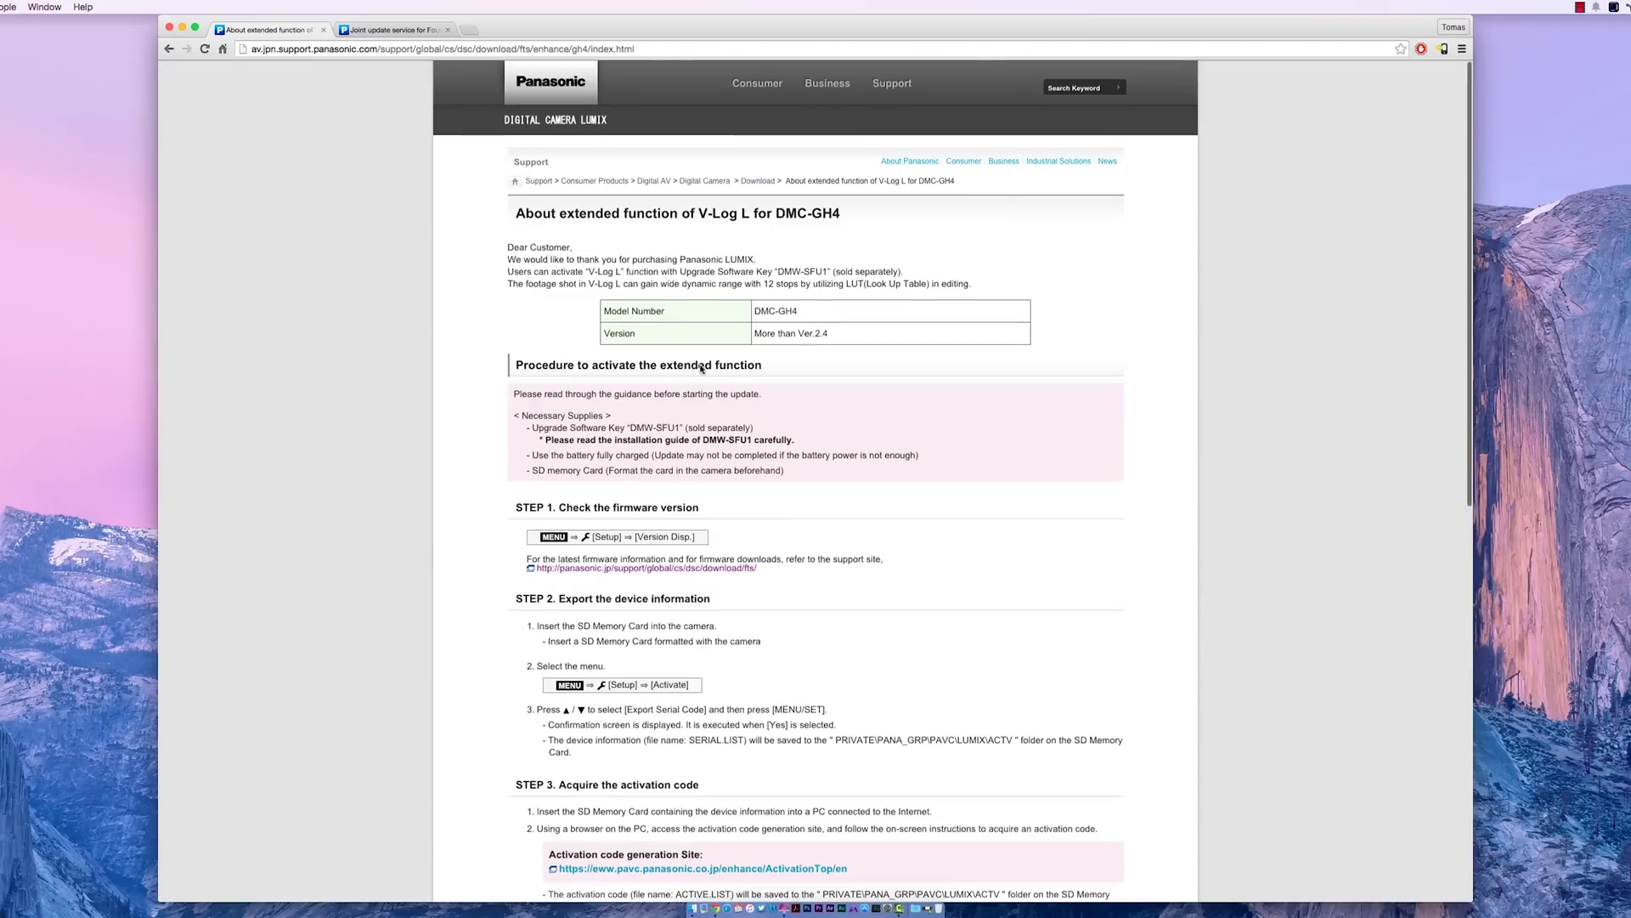
pyautogui.scroll(-5, 702, 371)
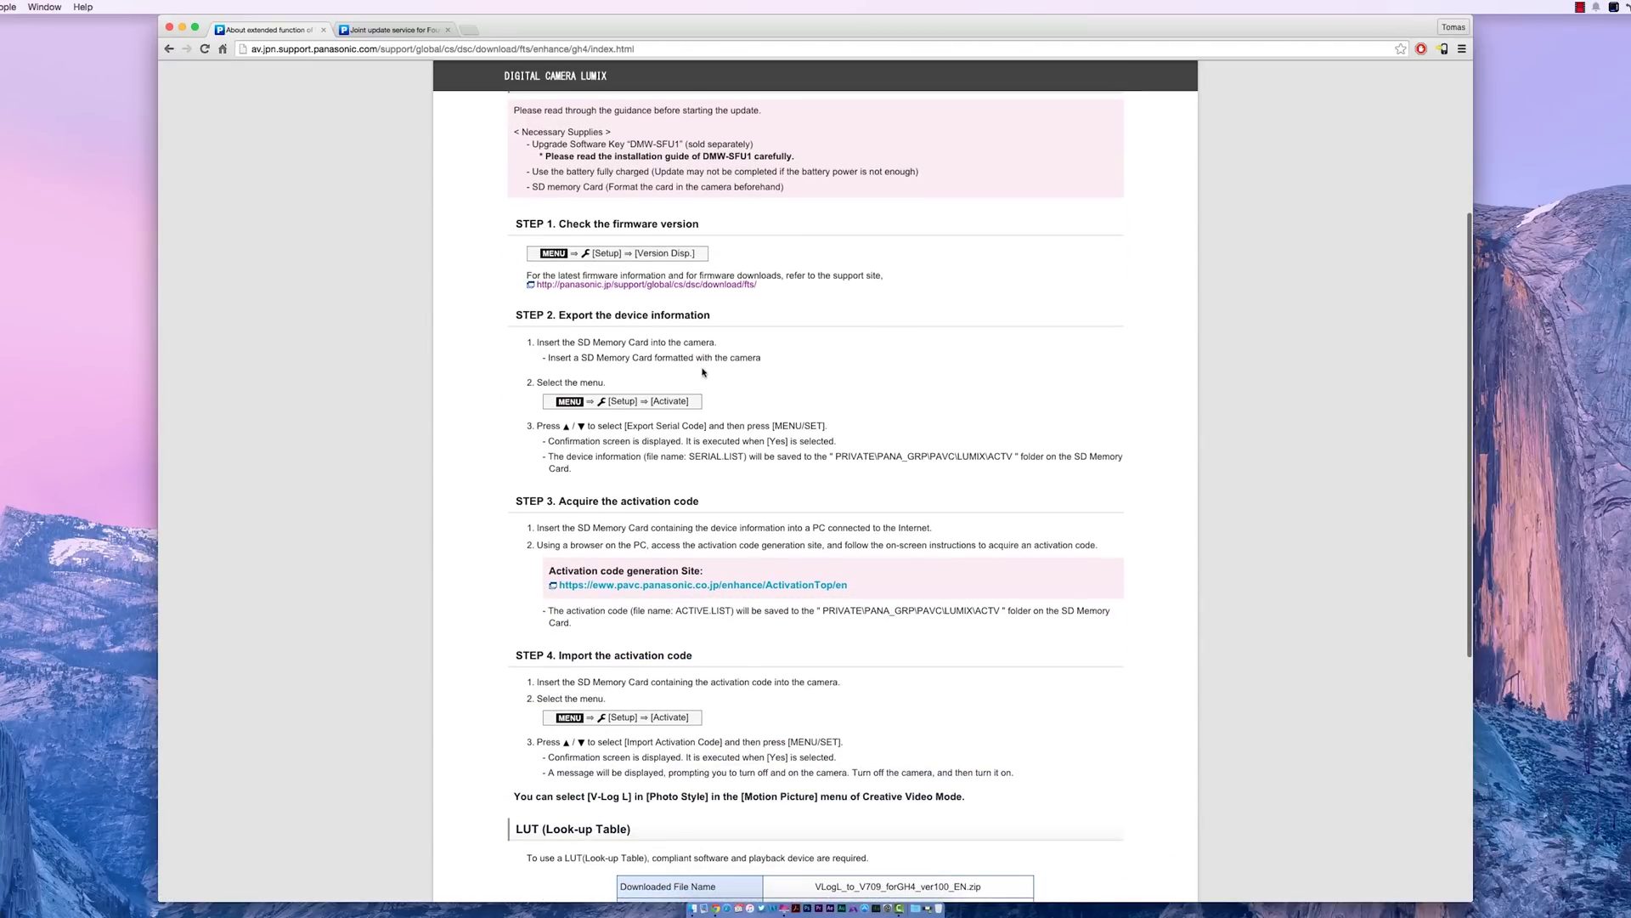
pyautogui.scroll(-2, 702, 374)
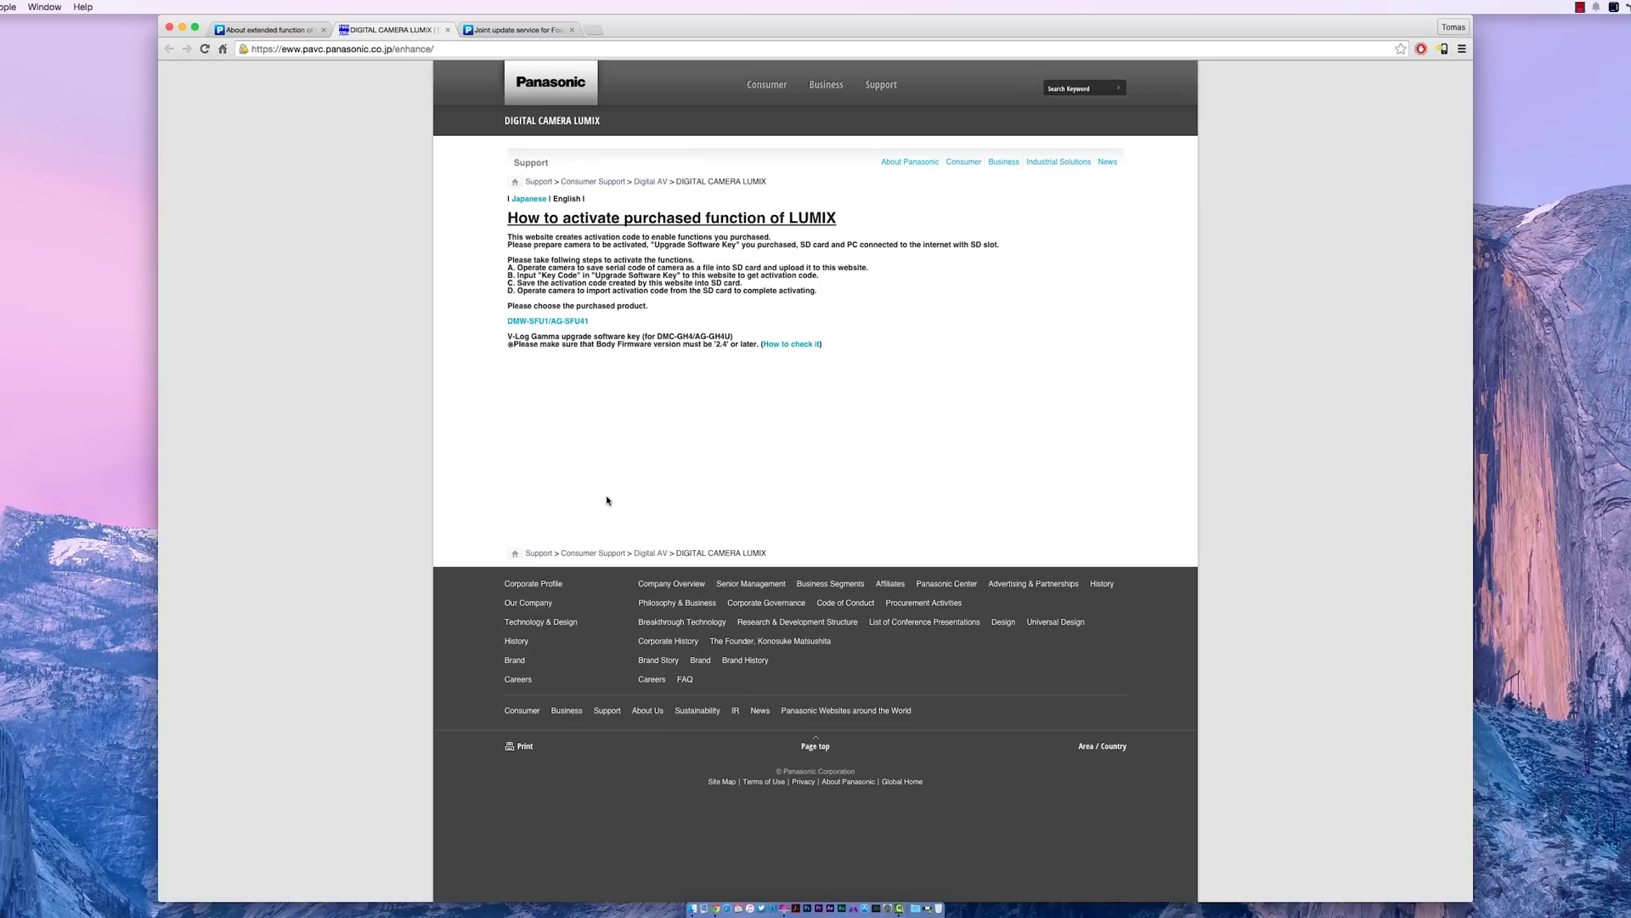
# - Select DMW-SFU1/AG-SFU41 and pick SERIAL.LST from LUMIX > PRIVATE > PANA_GRP > PAVC > LUMIX > ACTV
pyautogui.click(569, 323)
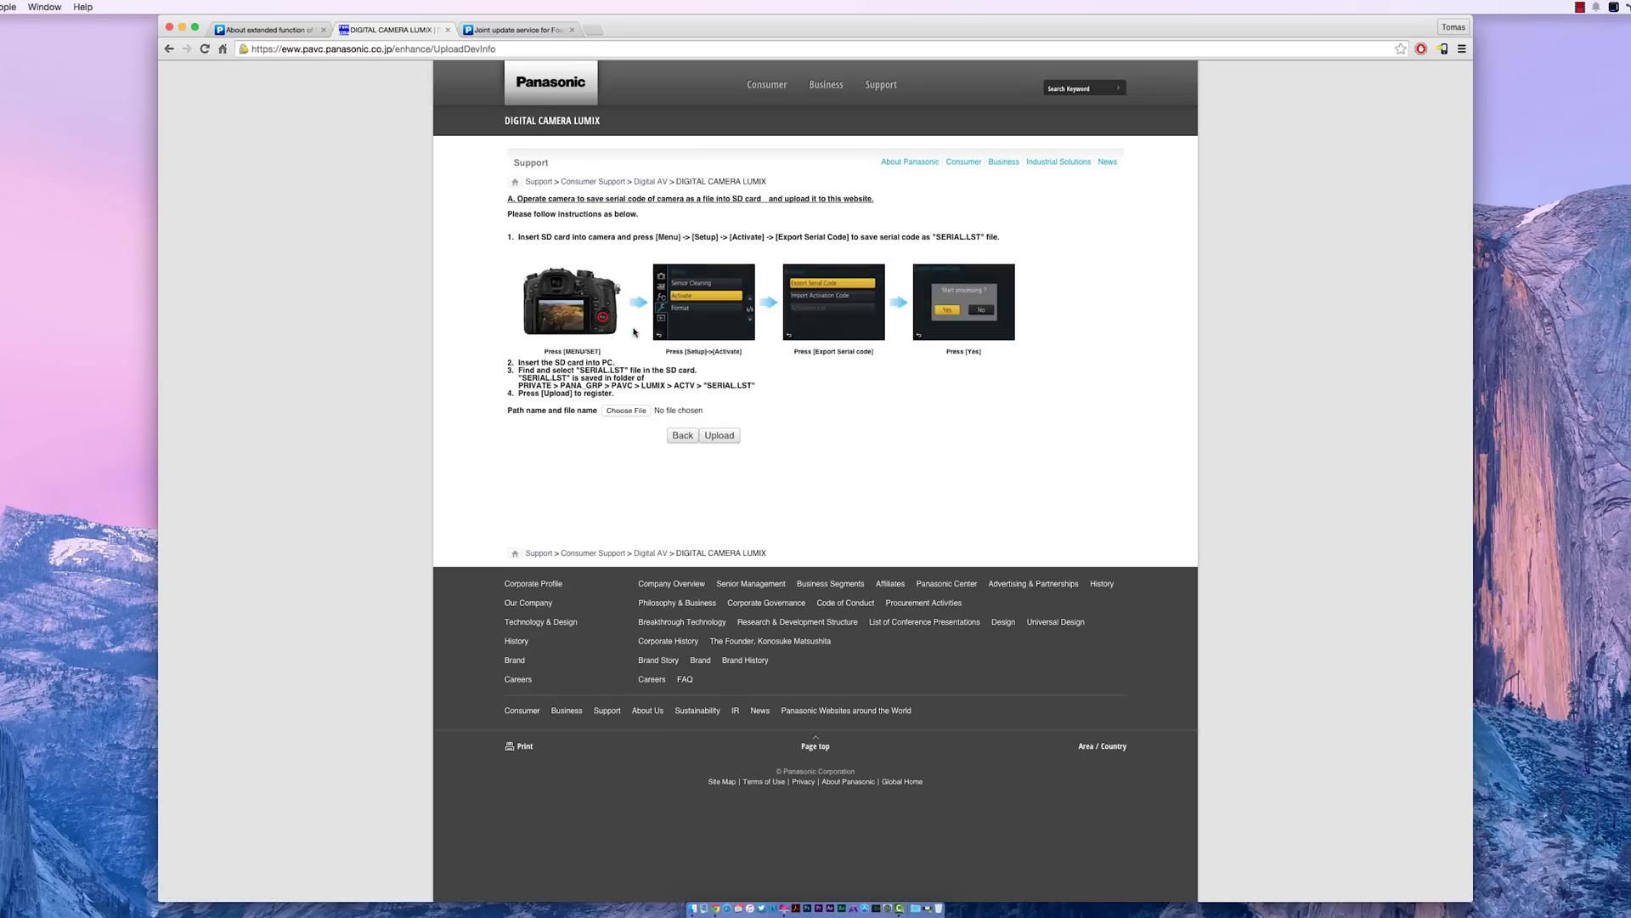
pyautogui.click(631, 411)
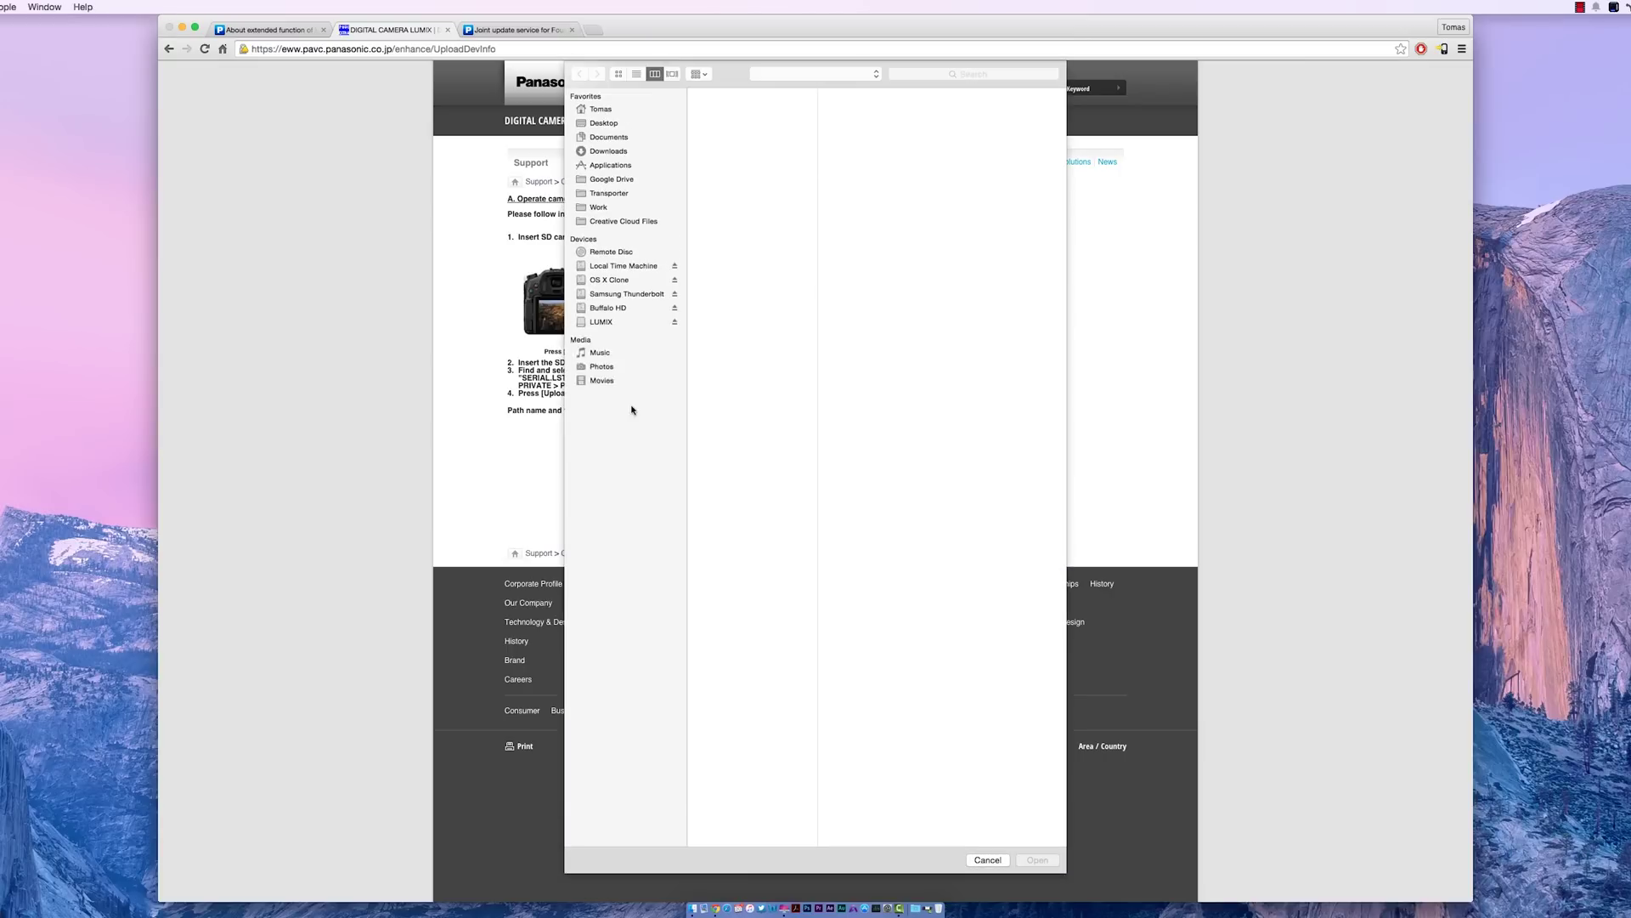
pyautogui.click(613, 323)
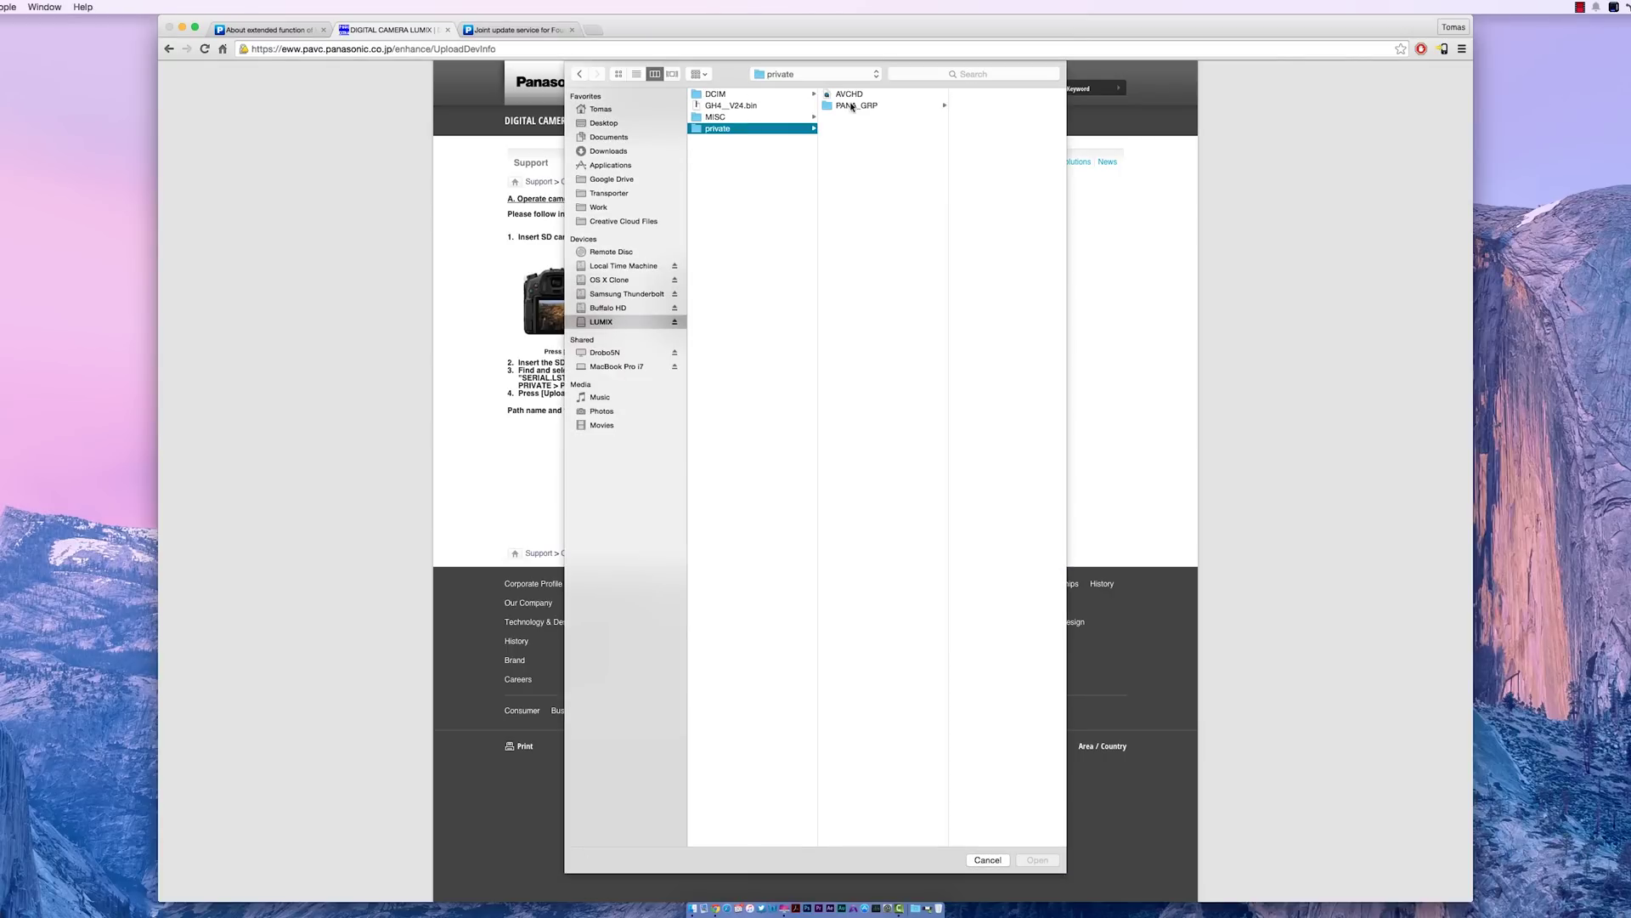
pyautogui.click(852, 106)
pyautogui.click(991, 100)
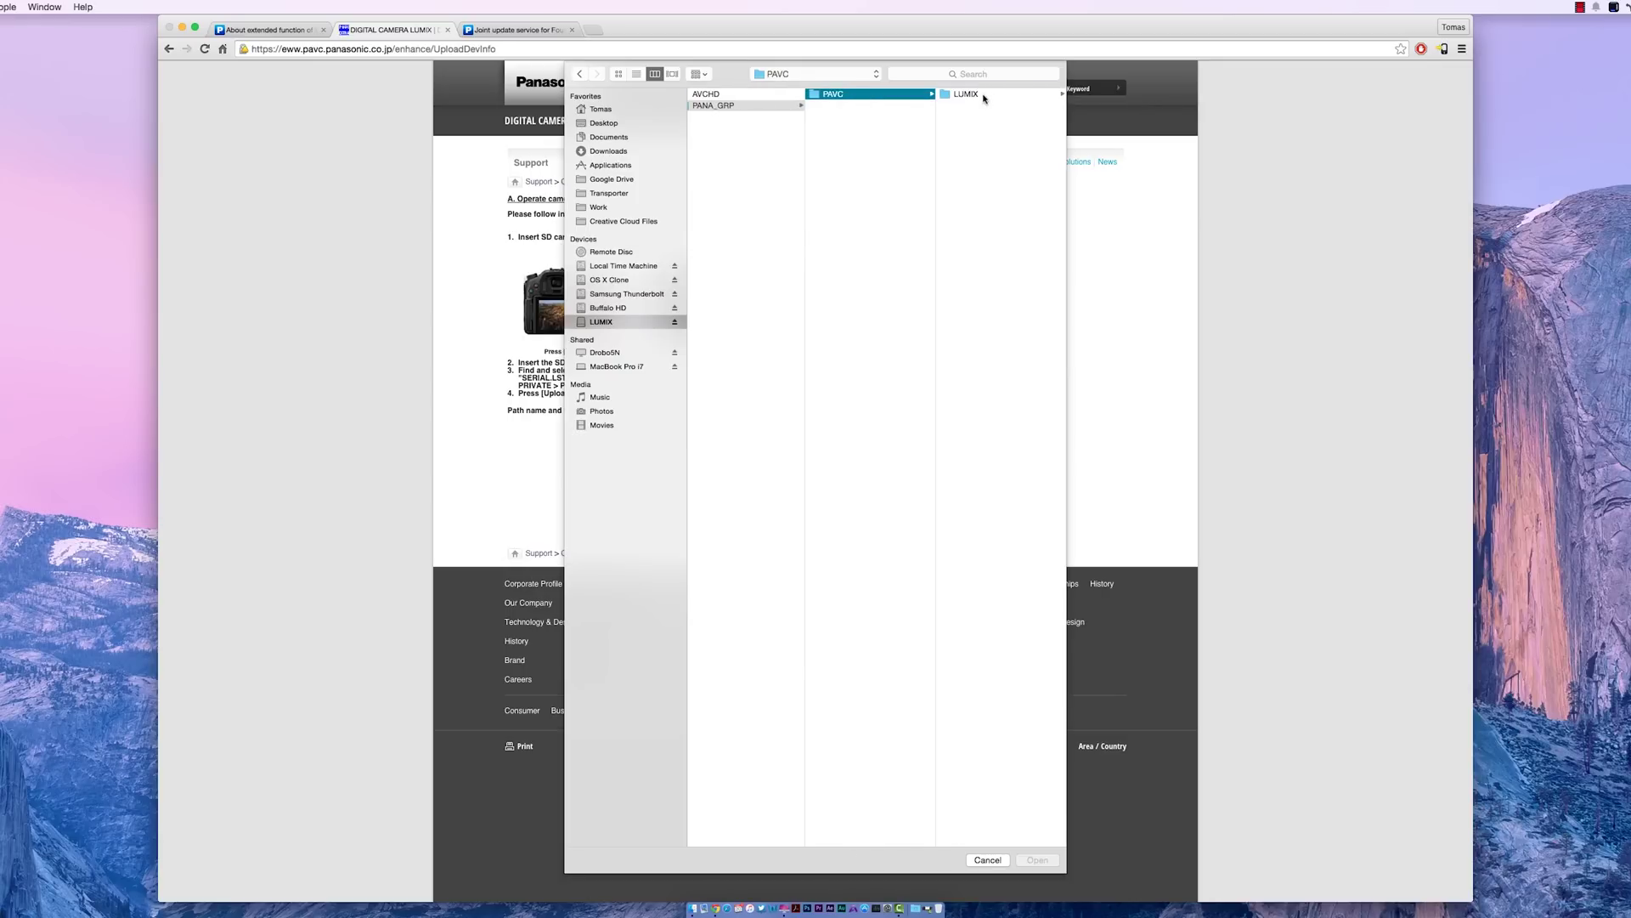
pyautogui.click(984, 98)
pyautogui.click(984, 99)
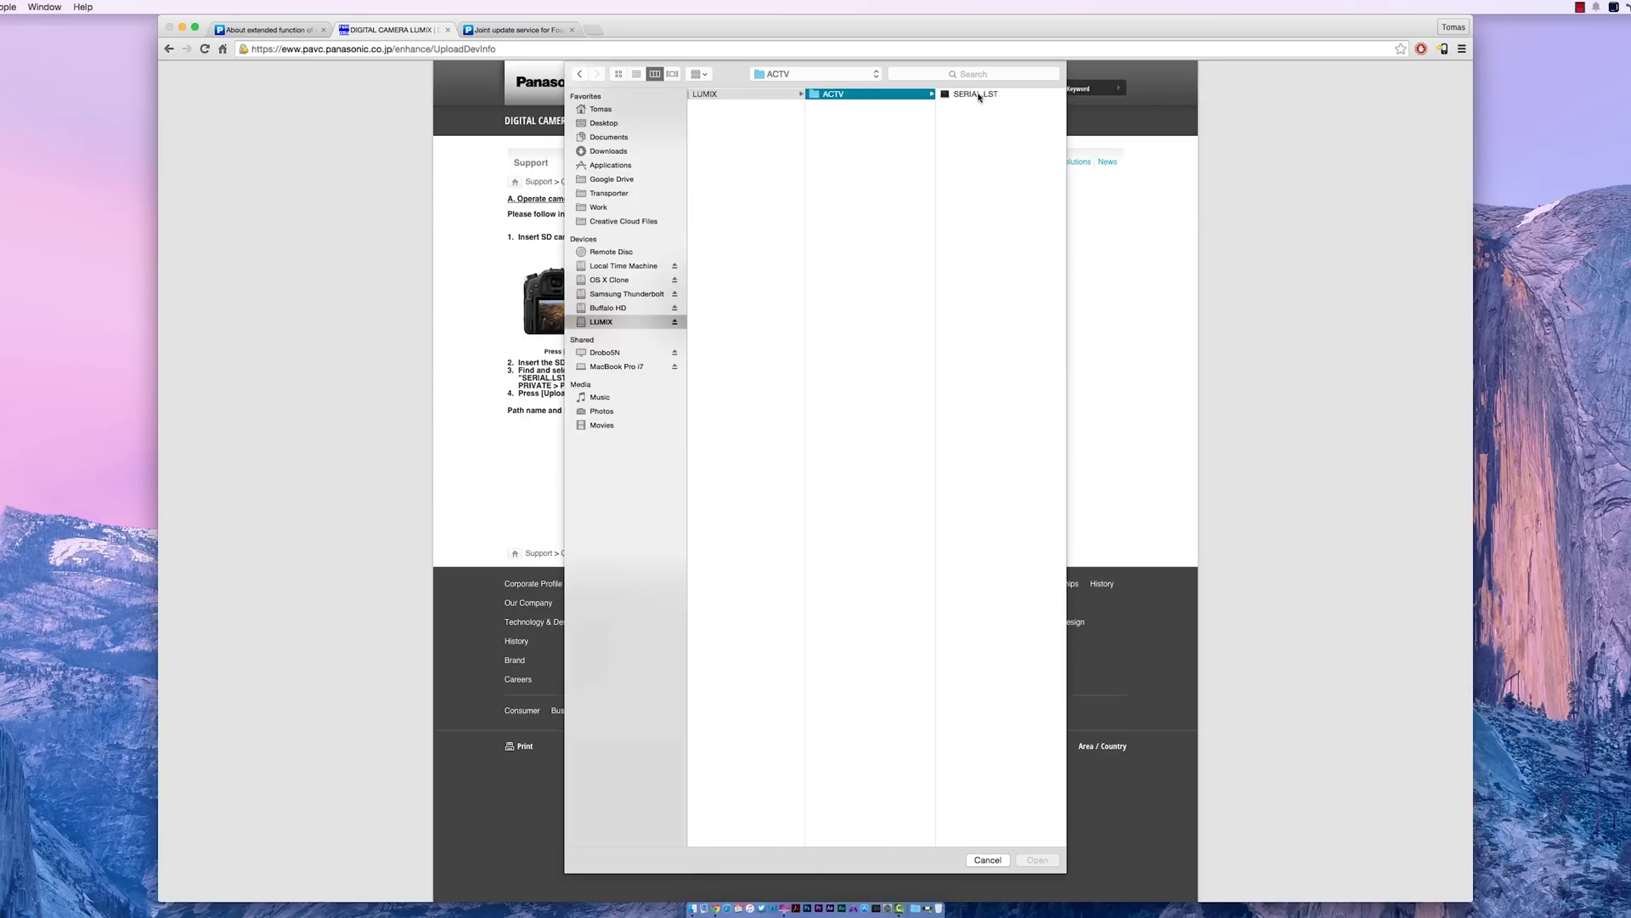
pyautogui.doubleClick(977, 95)
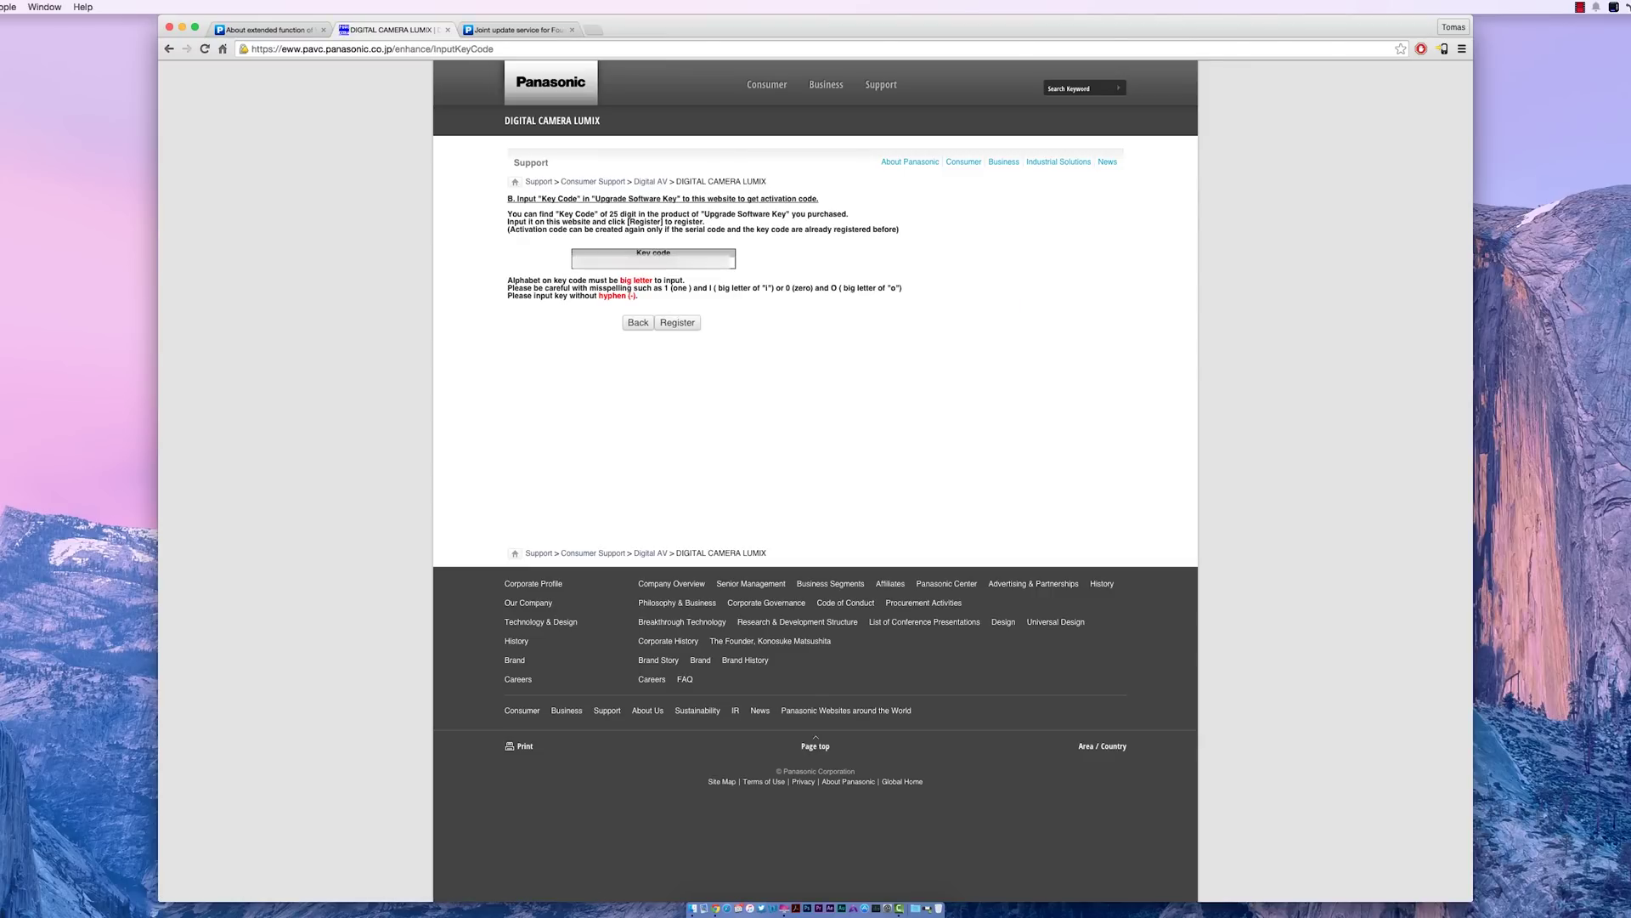
# - Register the upgrade key code and start saving the activation file to the LUMIX card
pyautogui.click(688, 327)
pyautogui.click(679, 325)
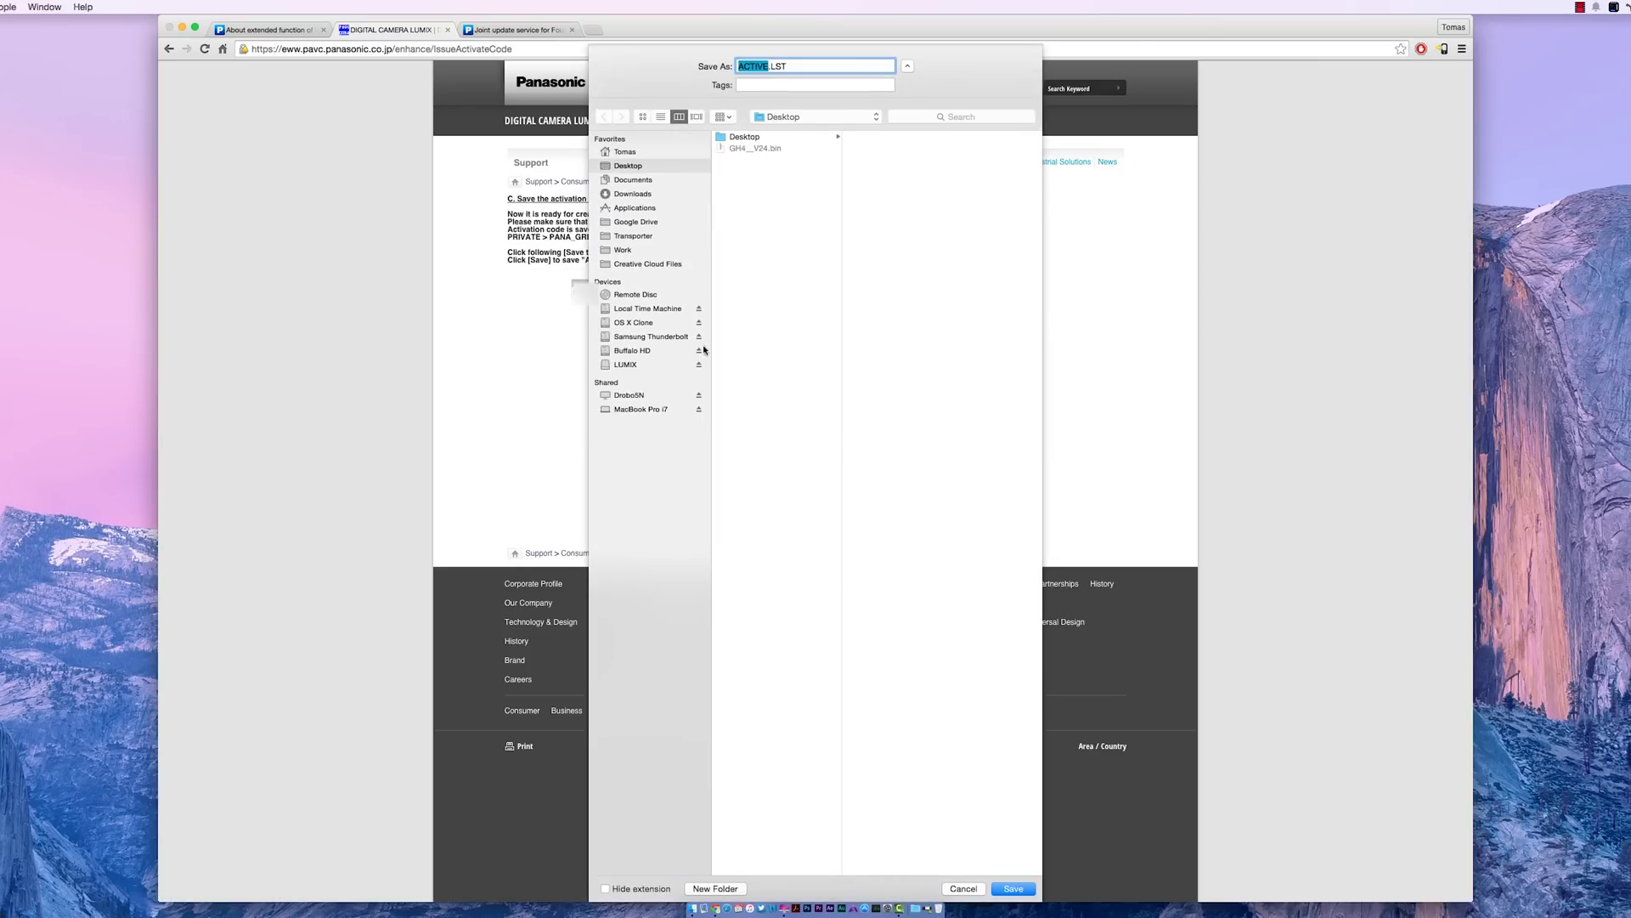
pyautogui.click(633, 367)
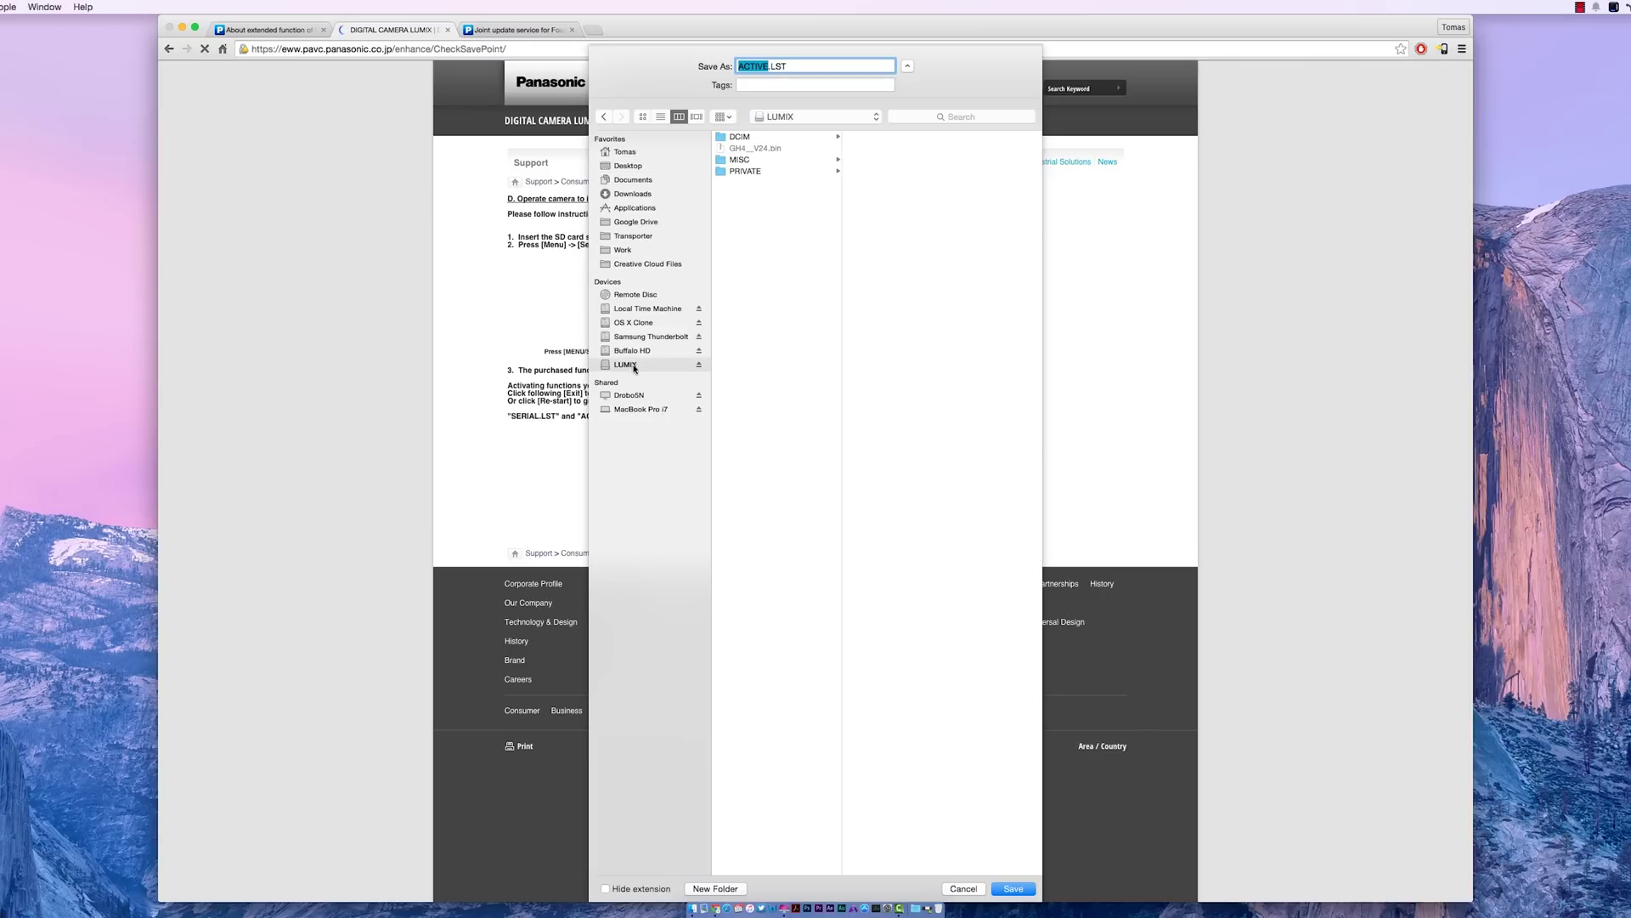
# - Save ACTIVE.LST into PRIVATE > PANA_GRP > PAVC > LUMIX > ACTV beside SERIAL.LST
pyautogui.click(781, 172)
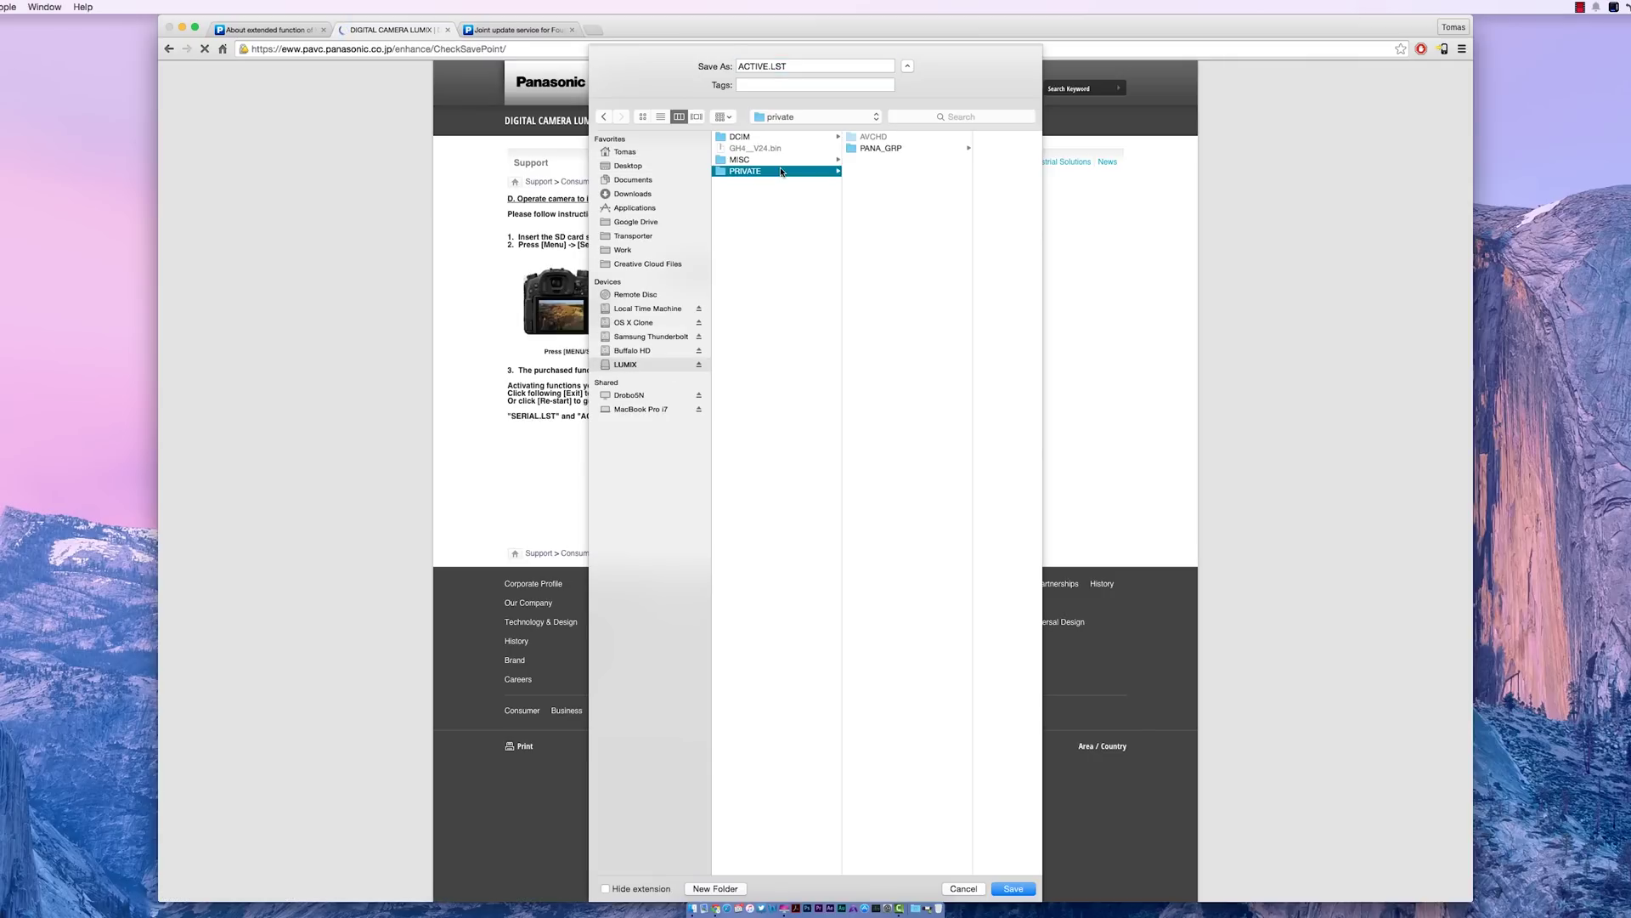
pyautogui.click(878, 150)
pyautogui.click(926, 137)
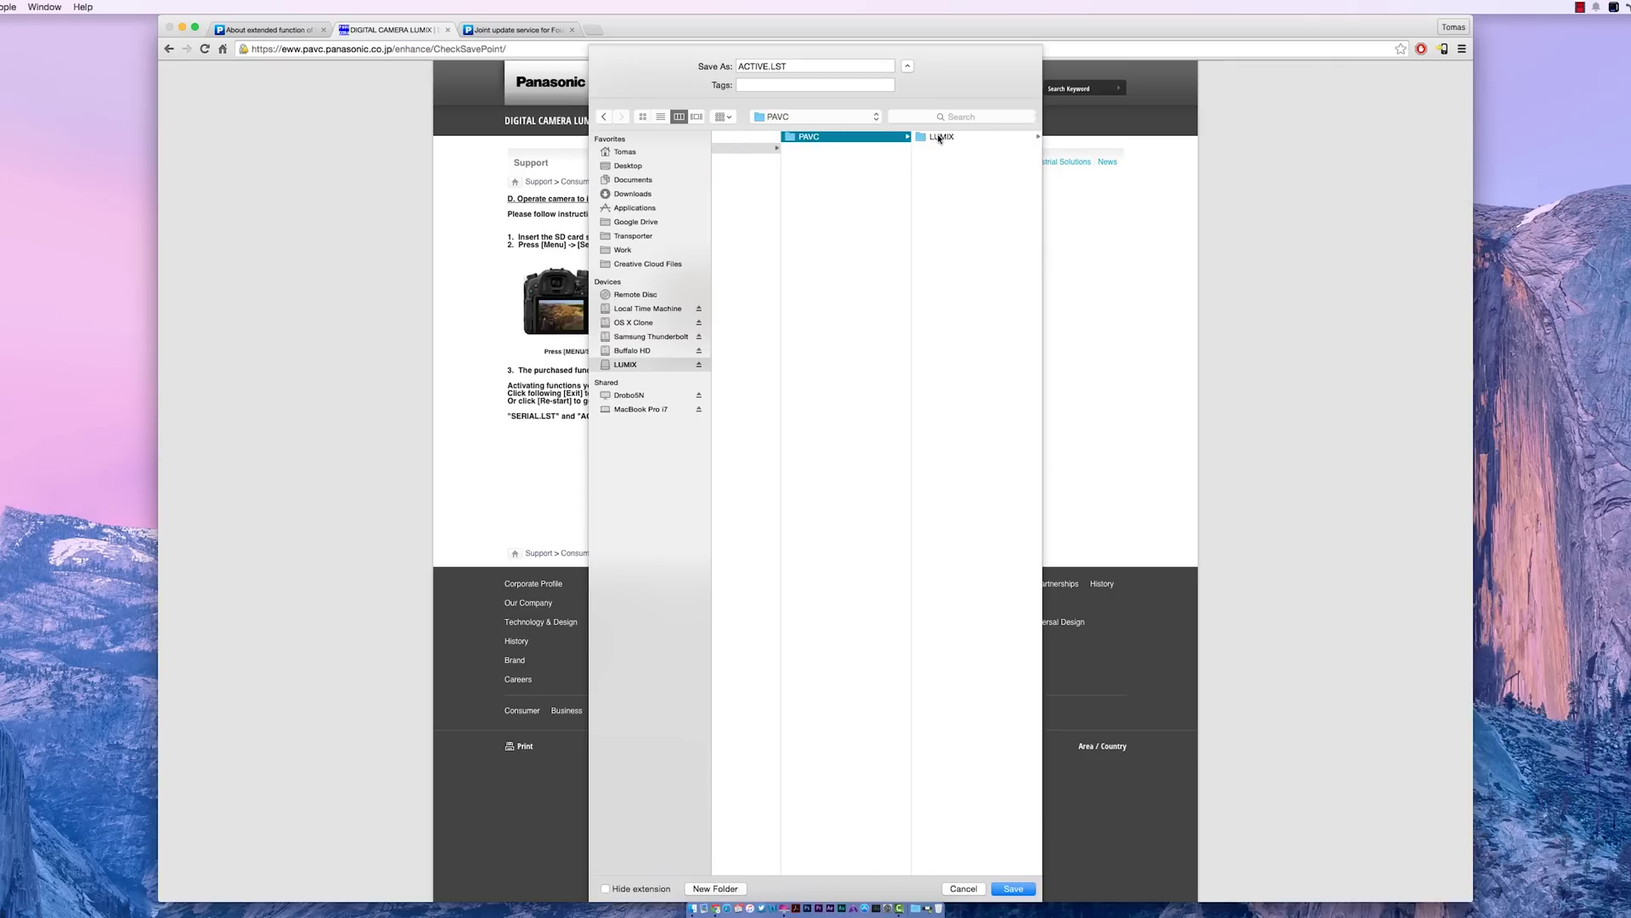
pyautogui.click(939, 138)
pyautogui.click(940, 137)
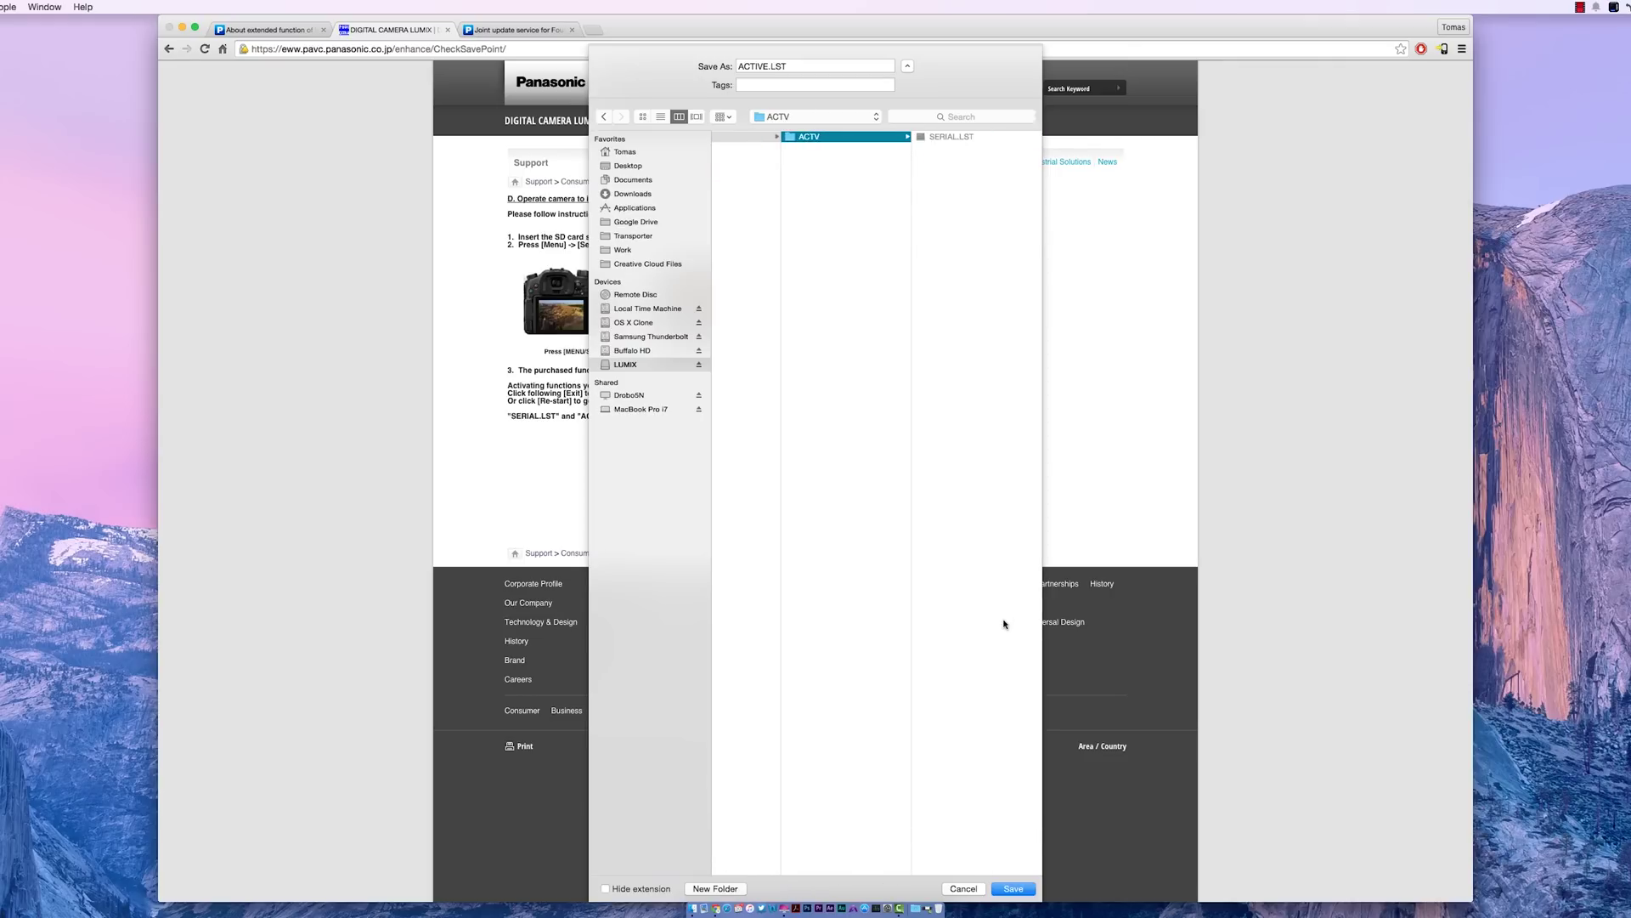
pyautogui.click(1013, 889)
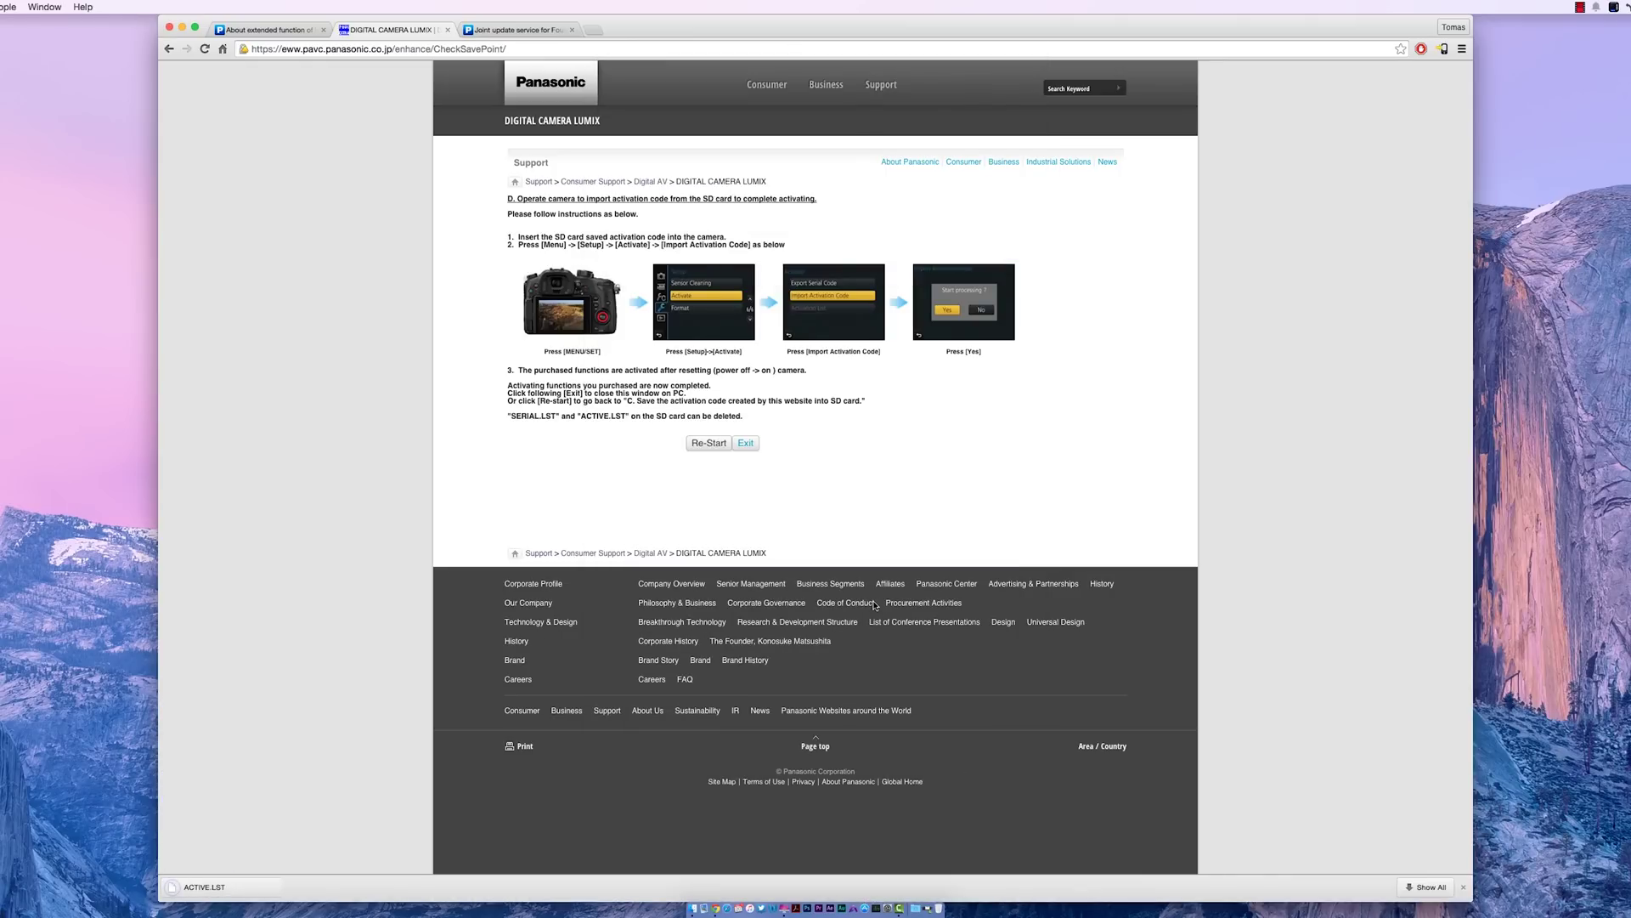